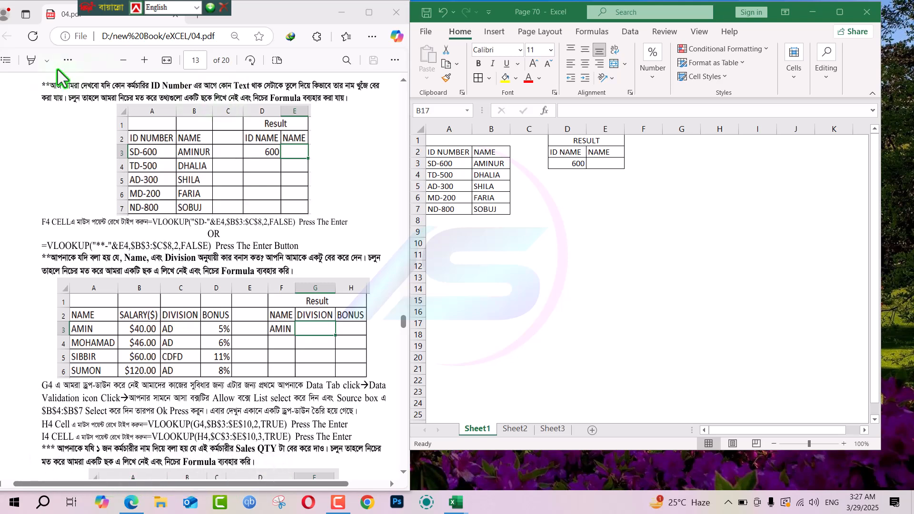
# - Examine the ID NUMBER lookup exercise in the PDF and the matching data and RESULT table on Sheet1
pyautogui.click(155, 157)
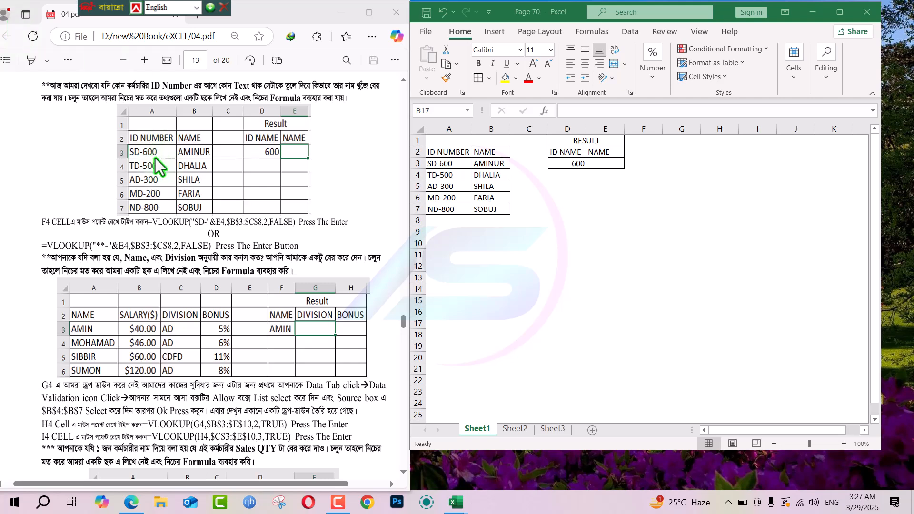
pyautogui.click(488, 291)
pyautogui.click(235, 212)
pyautogui.scroll(1, 235, 212)
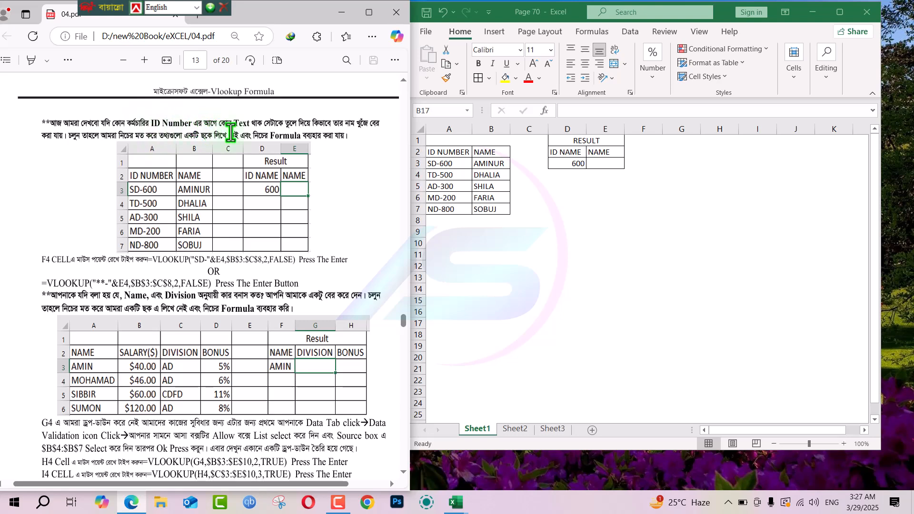
pyautogui.click(446, 164)
pyautogui.click(446, 164)
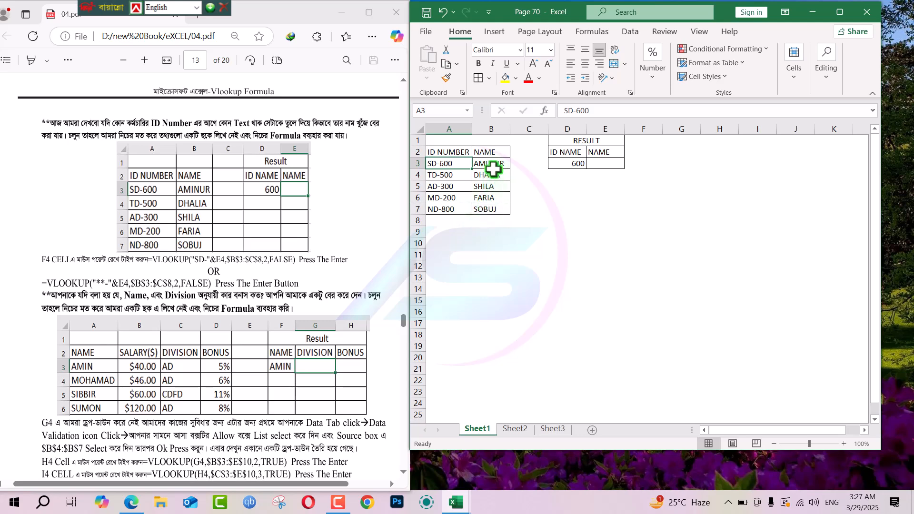
pyautogui.click(569, 166)
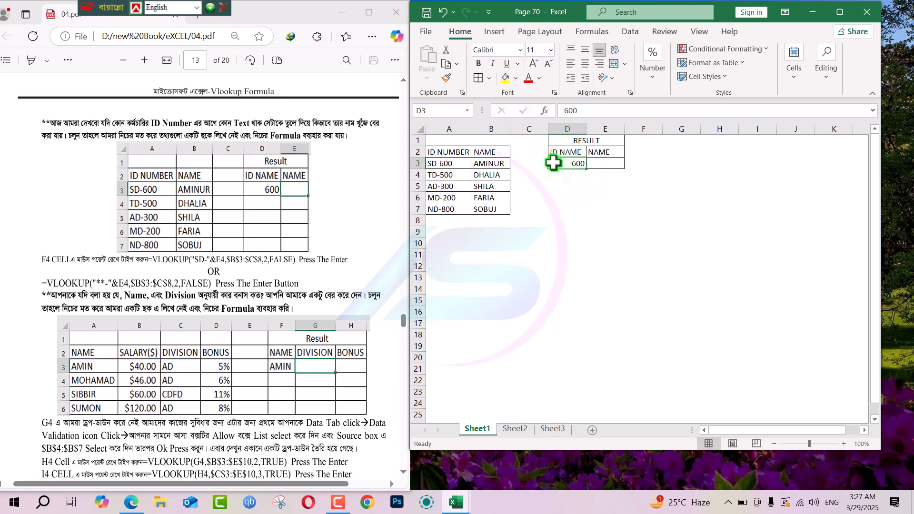
# - Start a VLOOKUP formula in cell E3, under NAME in the RESULT table
pyautogui.click(604, 163)
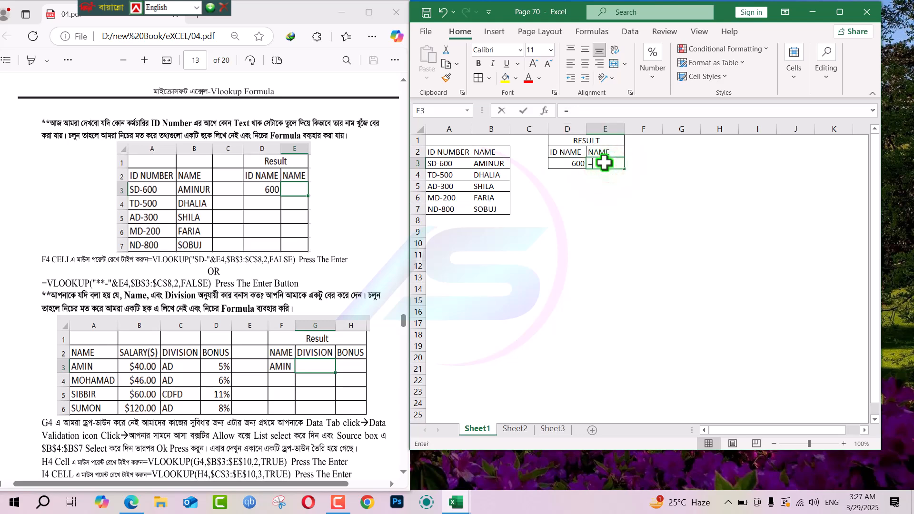
pyautogui.write('=')
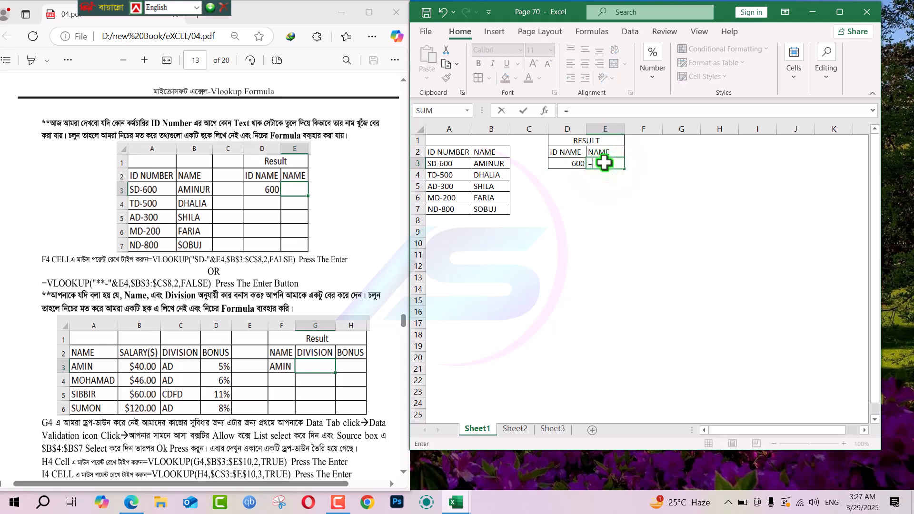
pyautogui.write('VL')
pyautogui.press('Tab')
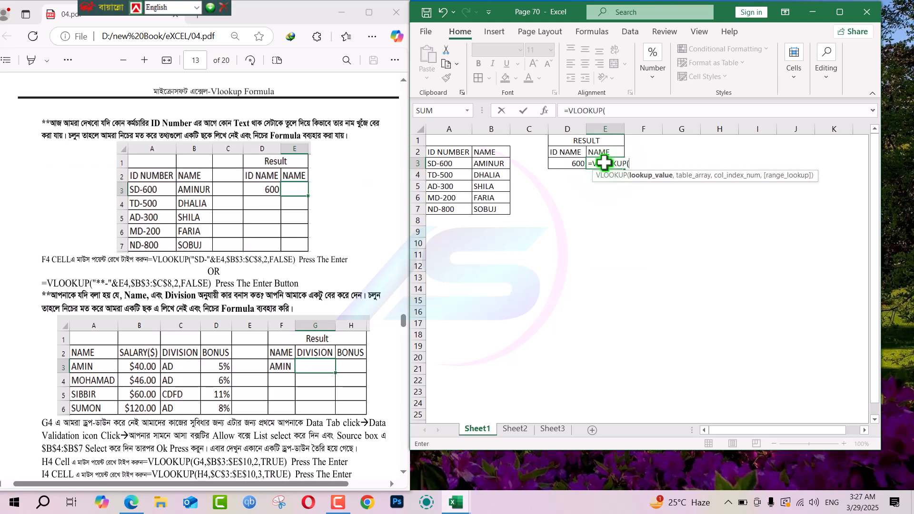
pyautogui.click(556, 163)
pyautogui.write(',')
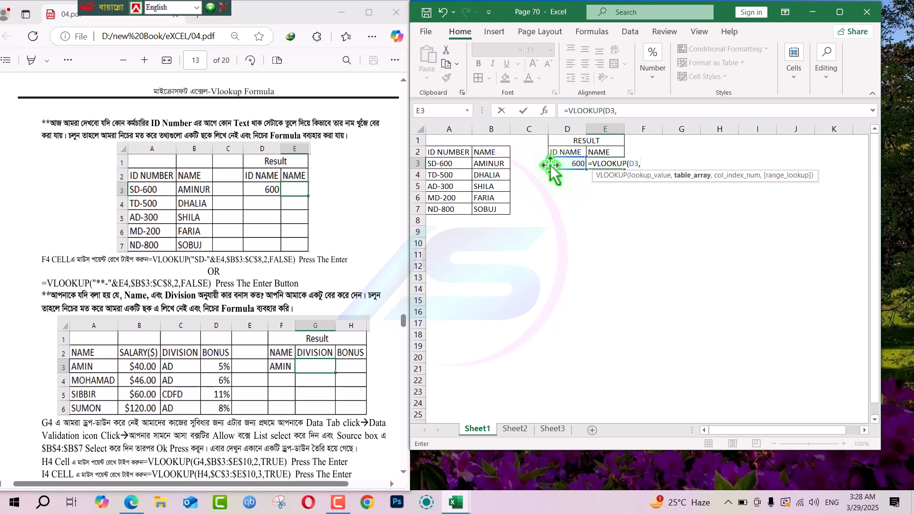
pyautogui.press('BackSpace')
pyautogui.press('BackSpace')
pyautogui.press('BackSpace')
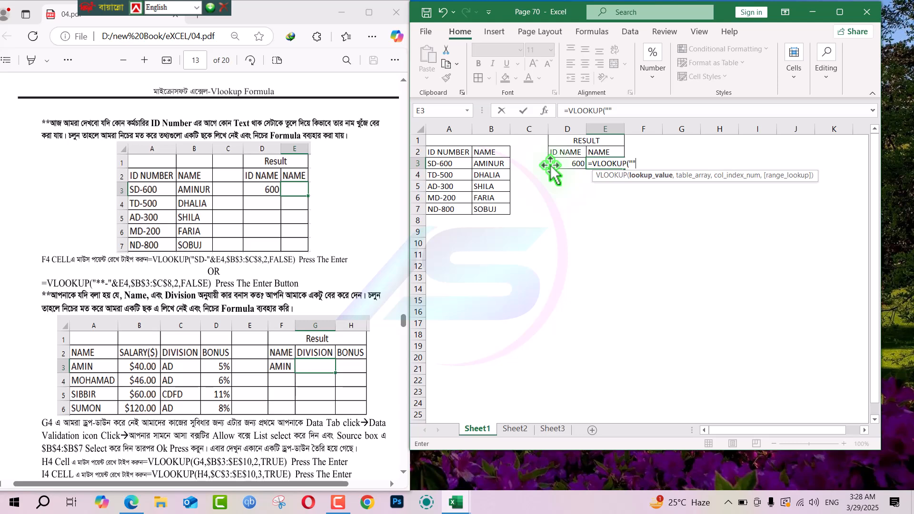
# - Set the VLOOKUP's lookup value to the text "SD-" joined with cell D3 using &
pyautogui.click(608, 111)
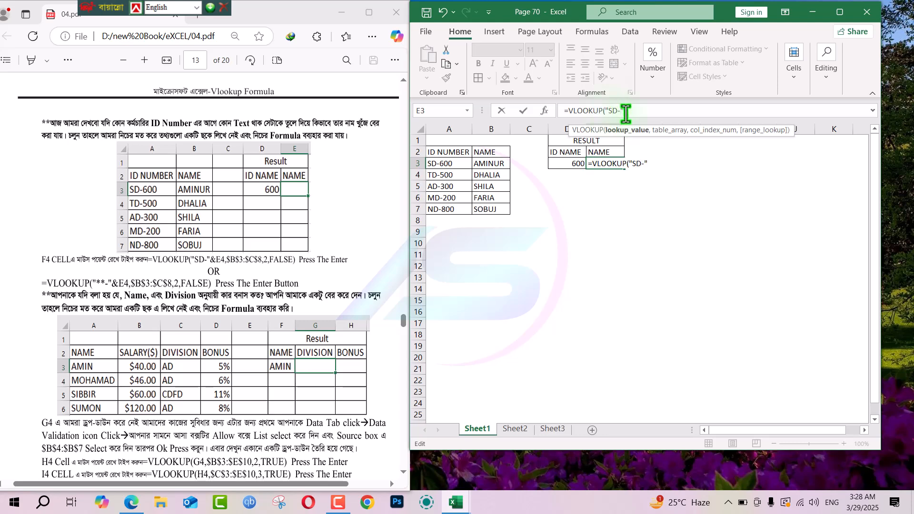
pyautogui.click(627, 111)
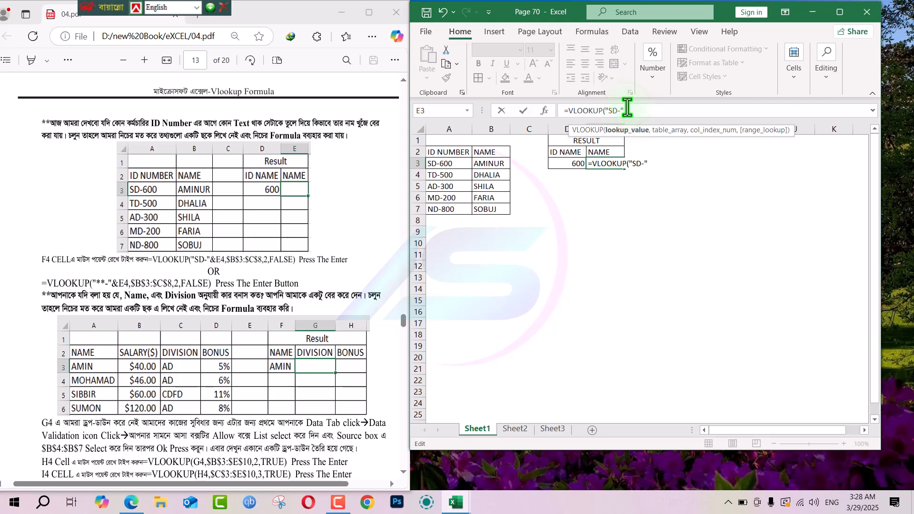
pyautogui.write('&')
pyautogui.click(563, 162)
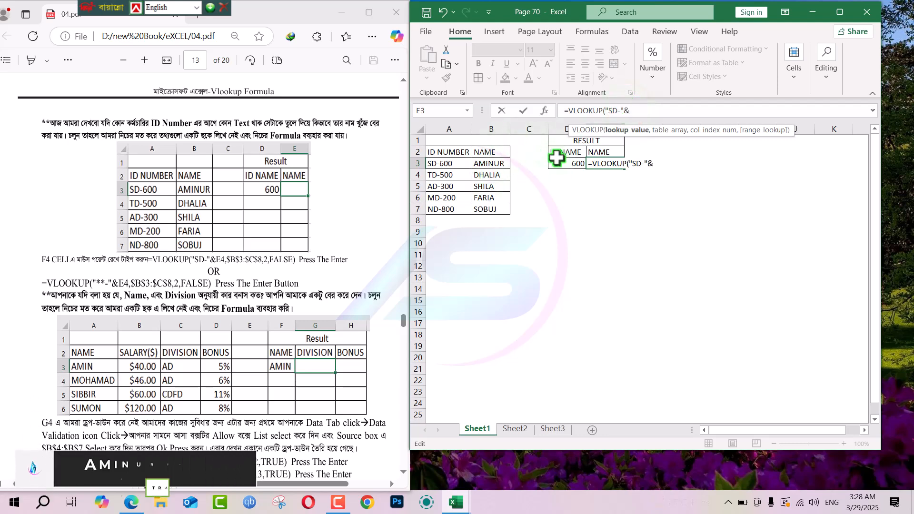
pyautogui.write(',')
# - Complete the VLOOKUP in E3 with table range A3:B7, column index 2 and FALSE for an exact match
pyautogui.moveTo(448, 163); pyautogui.dragTo(489, 207)
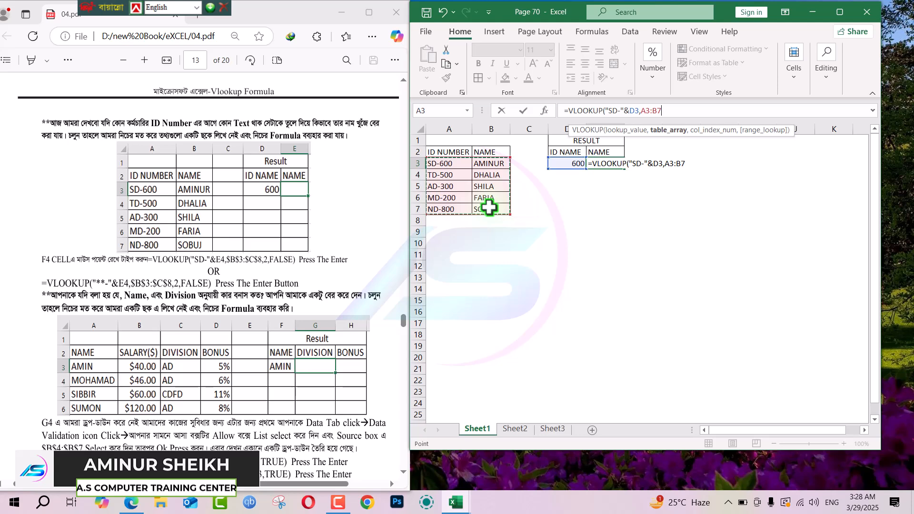
pyautogui.write(',')
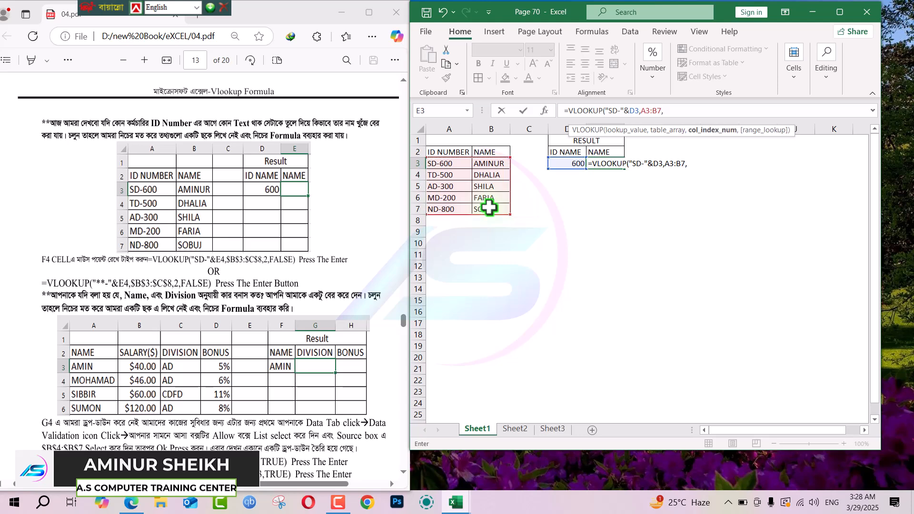
pyautogui.write('2')
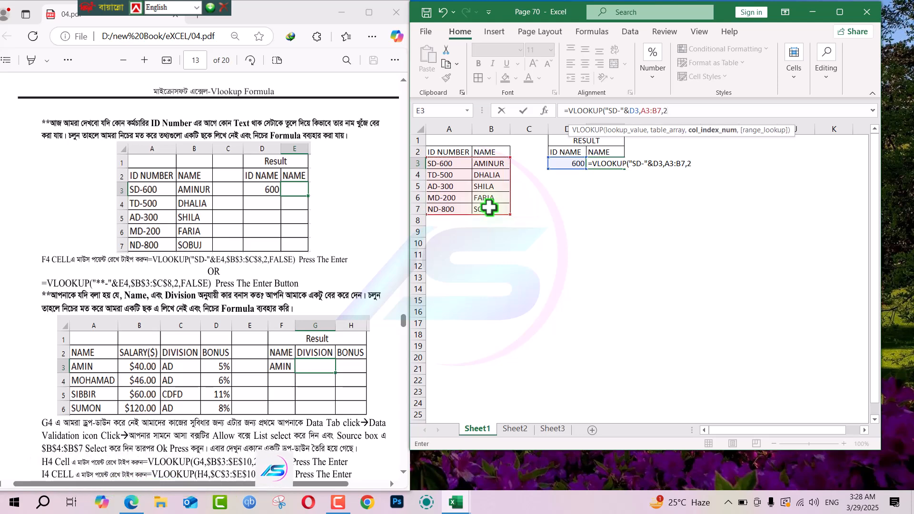
pyautogui.write(',')
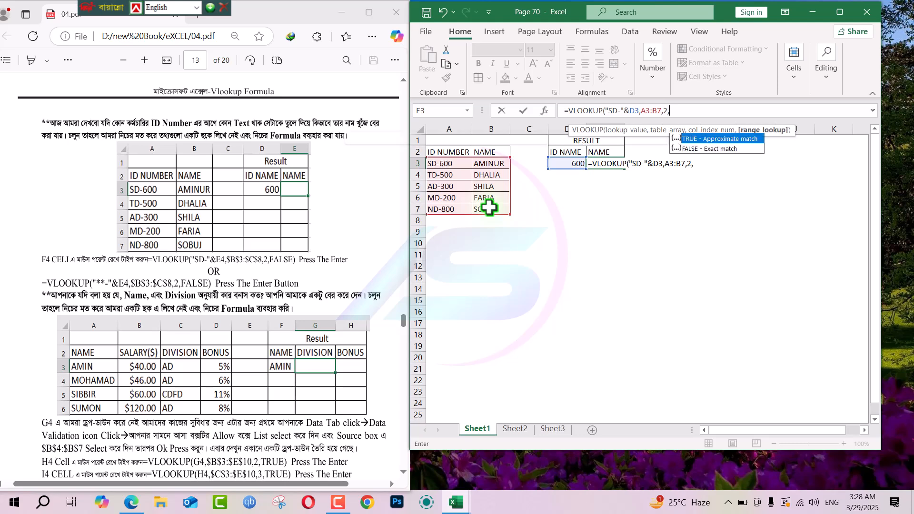
pyautogui.doubleClick(708, 148)
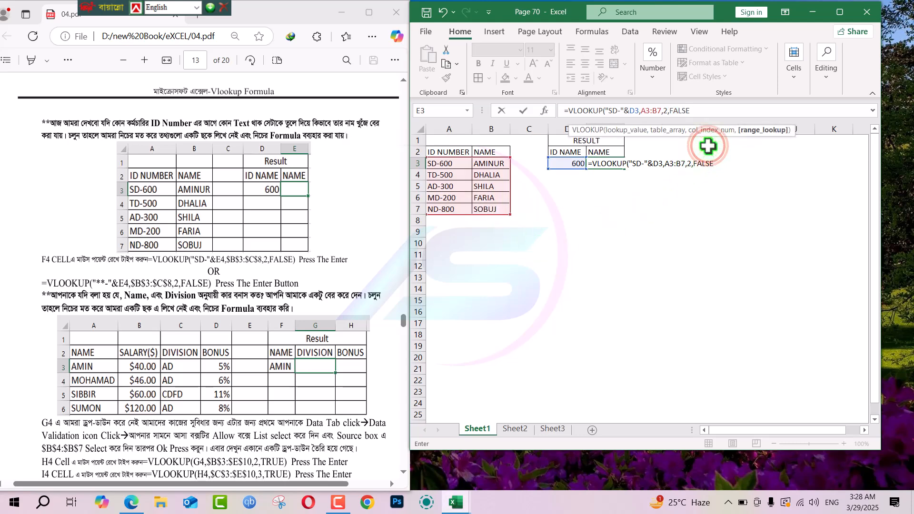
pyautogui.press('Return')
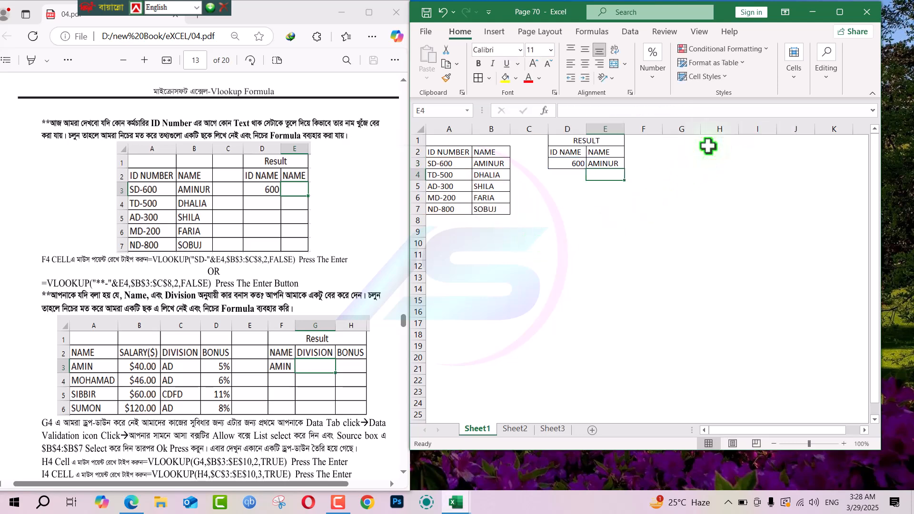
# - Change the lookup value in cell D3 to 300
pyautogui.click(576, 163)
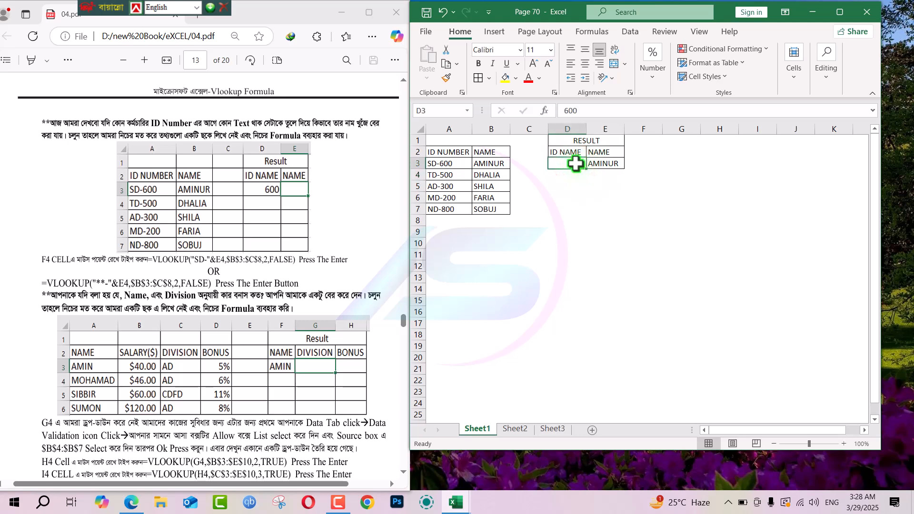
pyautogui.write('300')
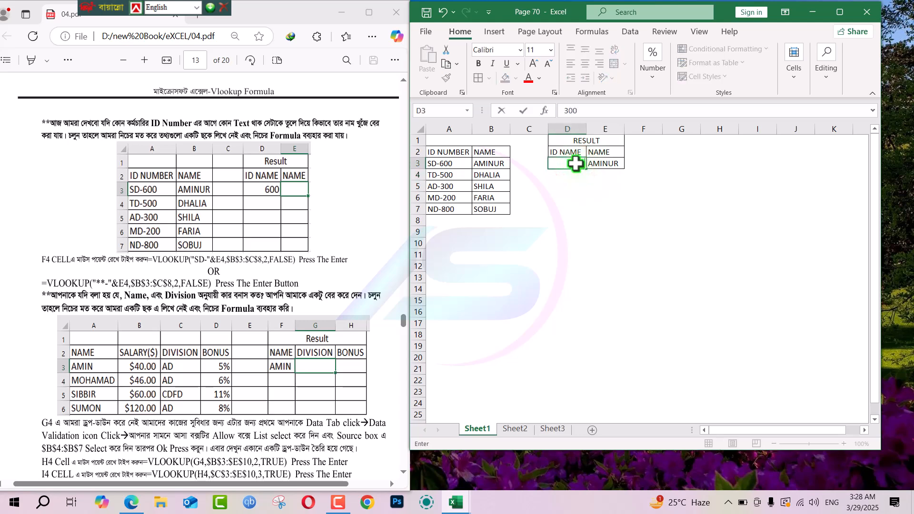
pyautogui.press('Return')
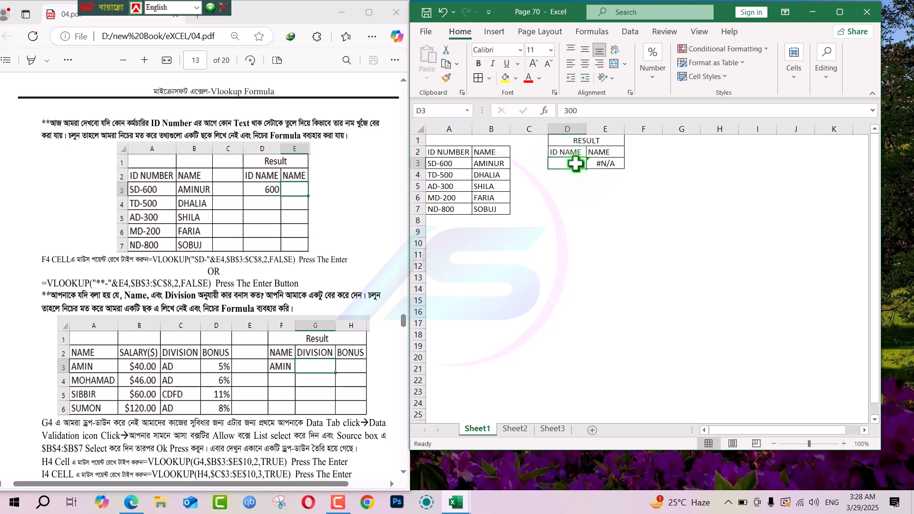
# - Change the text prefix in E3's VLOOKUP formula to "STD-"
pyautogui.click(595, 164)
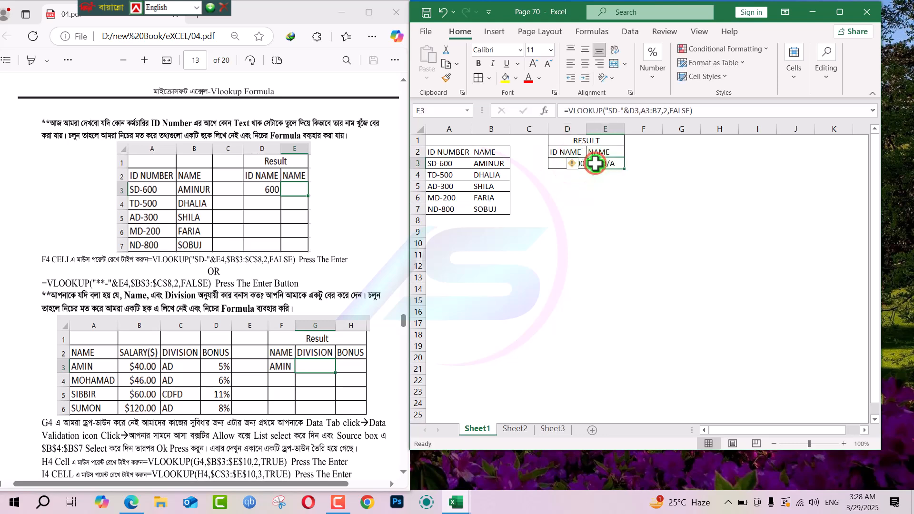
pyautogui.click(617, 110)
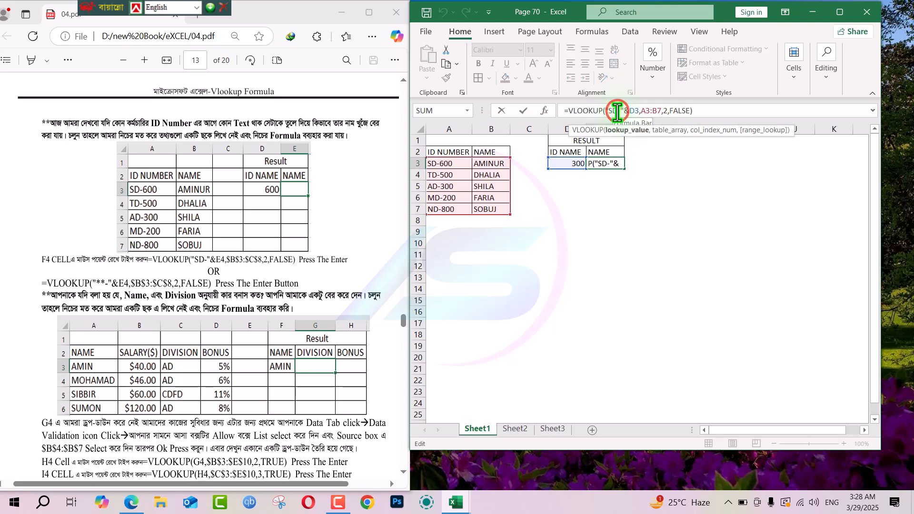
pyautogui.write('T')
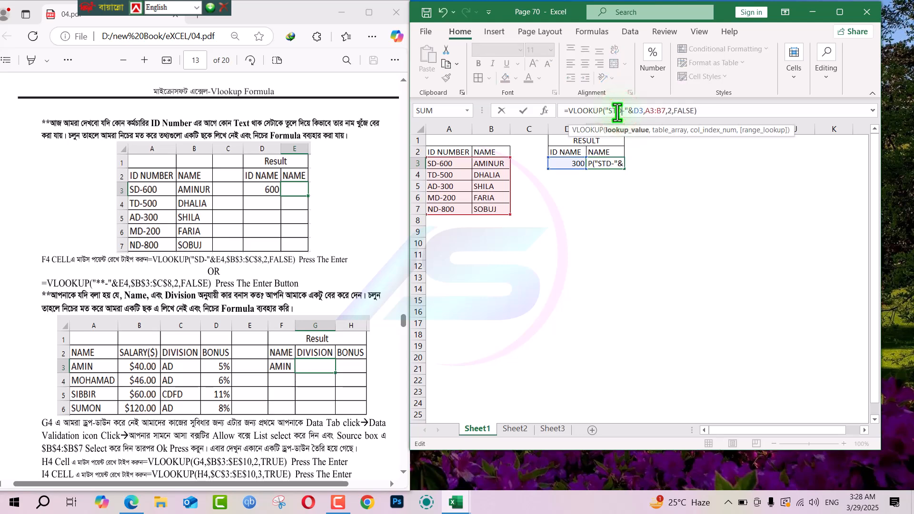
pyautogui.press('Return')
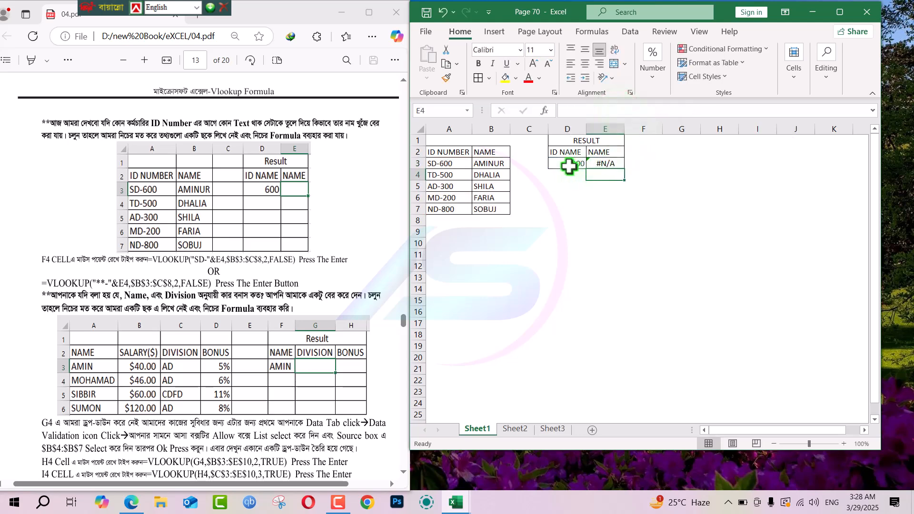
# - Change the lookup value in cell D3 to 500
pyautogui.click(568, 165)
pyautogui.write('50')
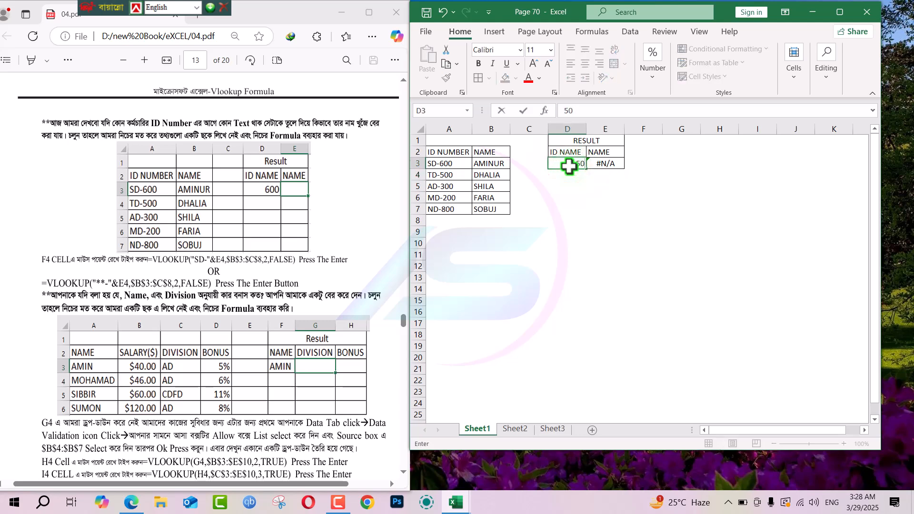
pyautogui.press('Return')
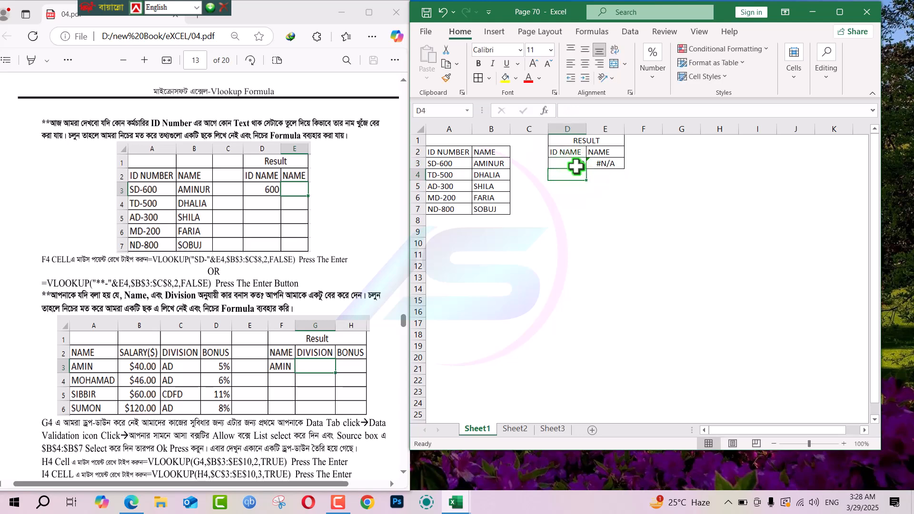
# - Correct the text prefix in E3's VLOOKUP formula to "TD-"
pyautogui.click(602, 165)
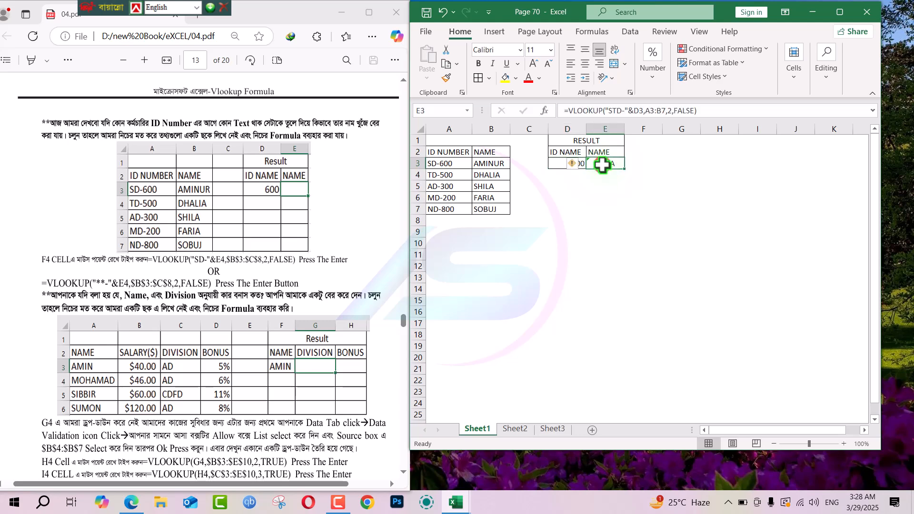
pyautogui.click(614, 111)
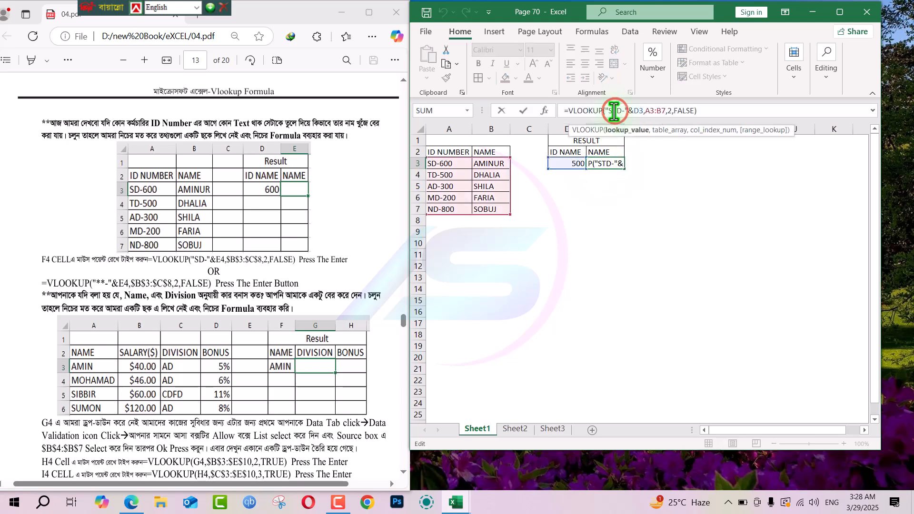
pyautogui.press('BackSpace')
pyautogui.press('Return')
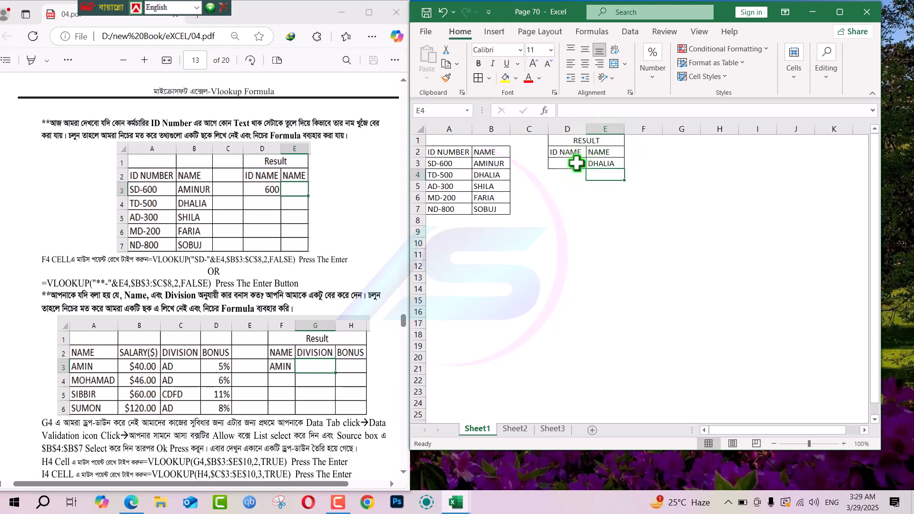
# - Replace the two prefix letters in E3's VLOOKUP formula with wildcards so the prefix reads "**-"
pyautogui.click(600, 163)
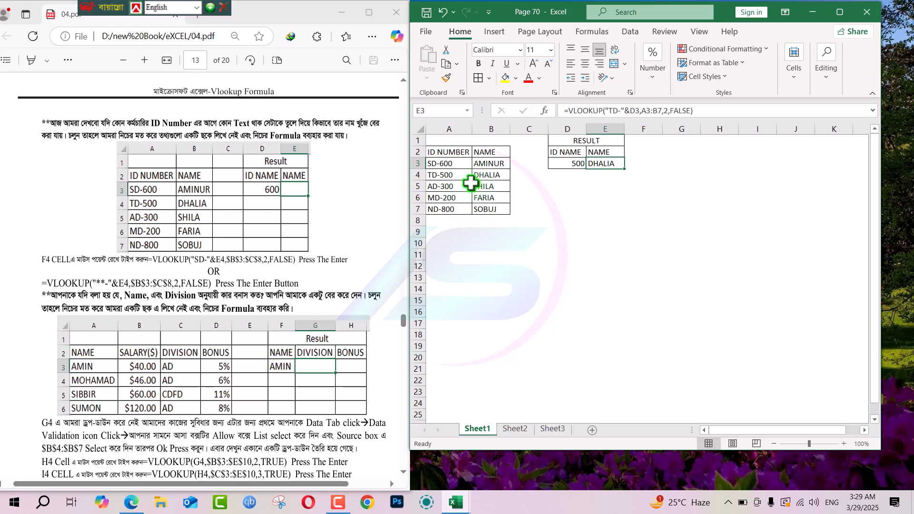
pyautogui.click(618, 111)
pyautogui.press('BackSpace')
pyautogui.press('BackSpace')
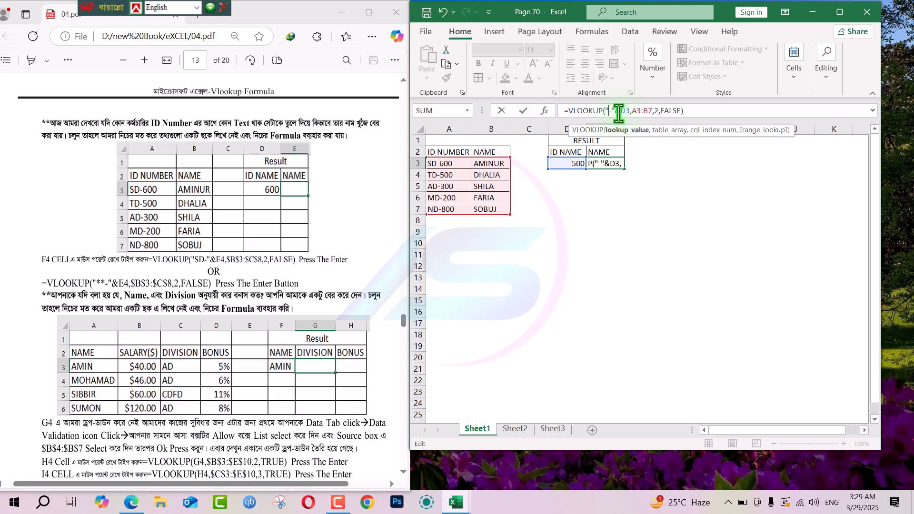
pyautogui.write('**')
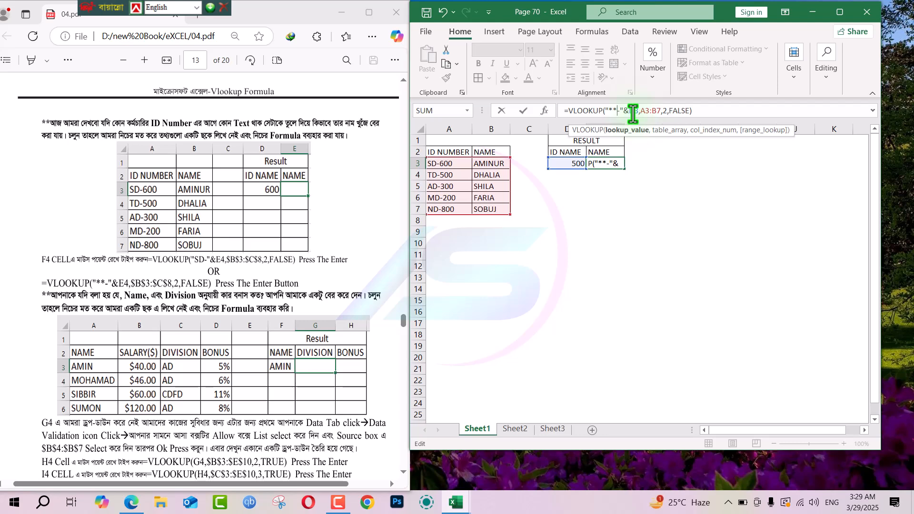
pyautogui.press('Return')
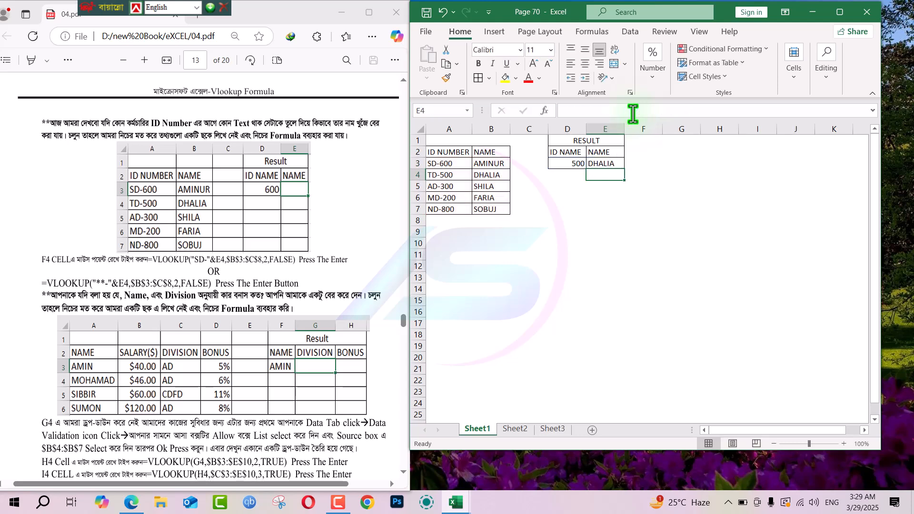
# - Change the lookup value in cell D3 to 200 and check E3's wildcard VLOOKUP formula
pyautogui.click(565, 163)
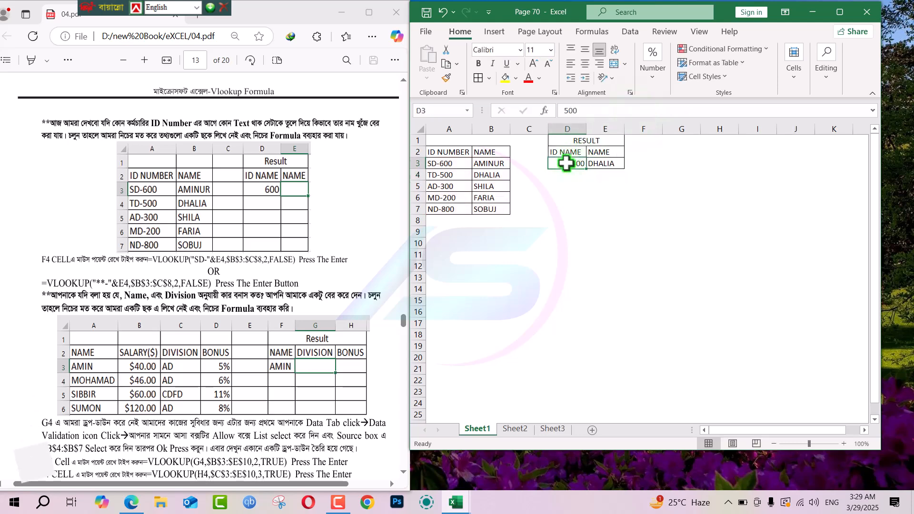
pyautogui.write('200')
pyautogui.press('Return')
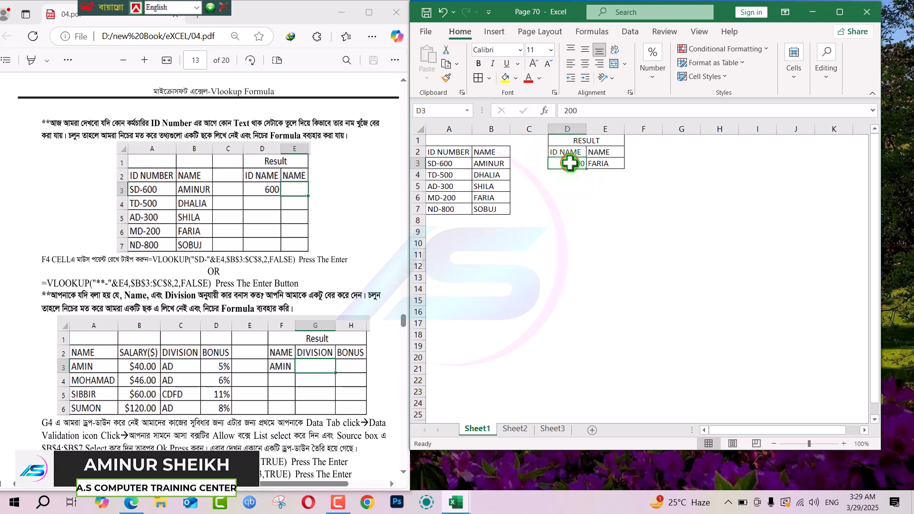
pyautogui.click(594, 164)
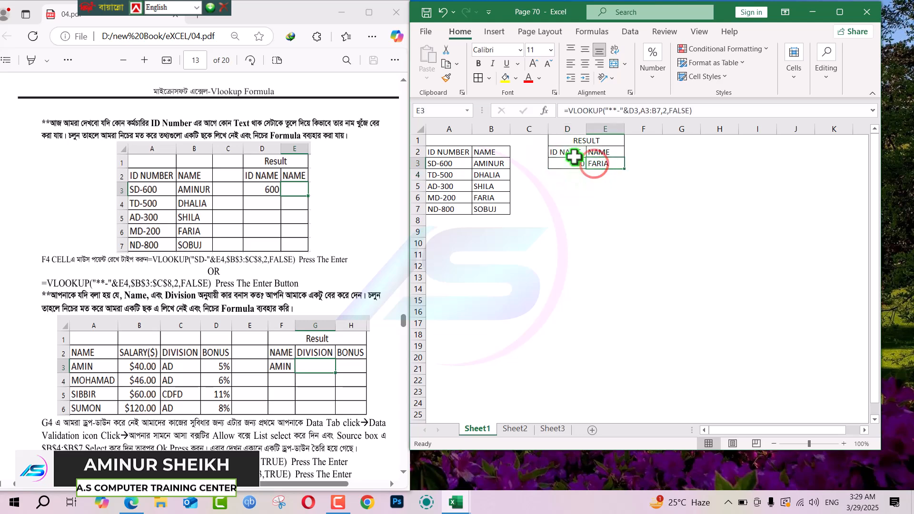
# - Change the lookup value in cell D3 to 300
pyautogui.click(561, 164)
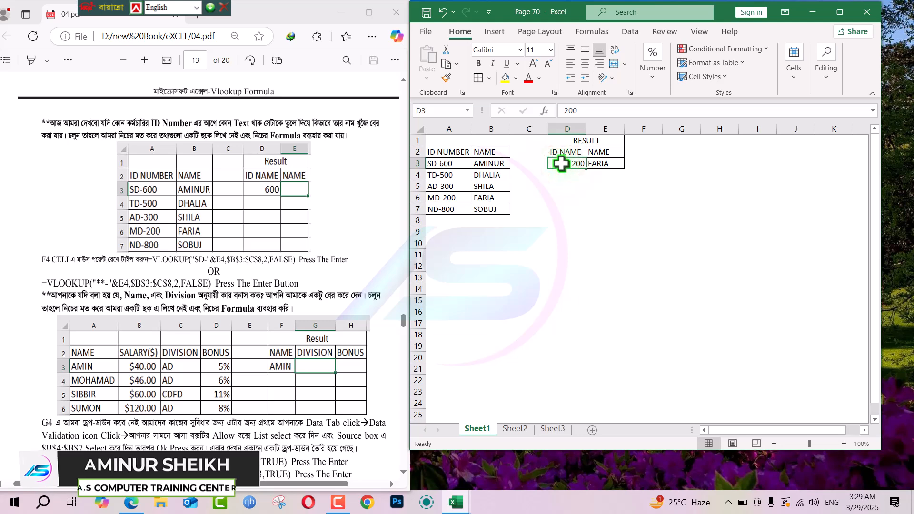
pyautogui.write('300')
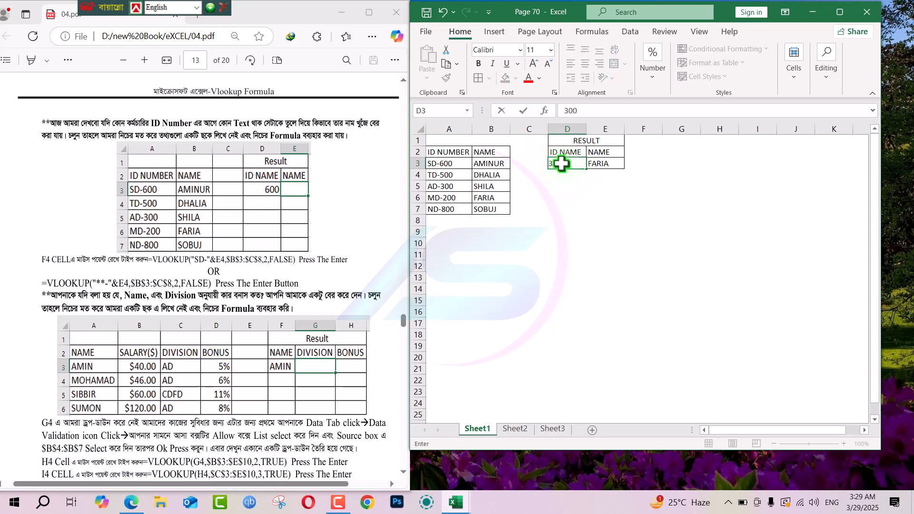
pyautogui.press('Return')
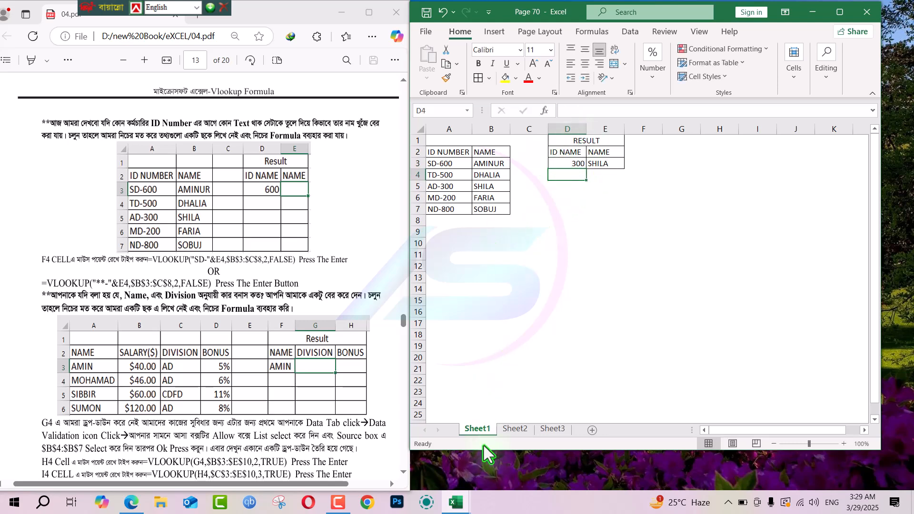
# - Switch to Sheet2 and autofit all of its column widths to their contents
pyautogui.click(516, 430)
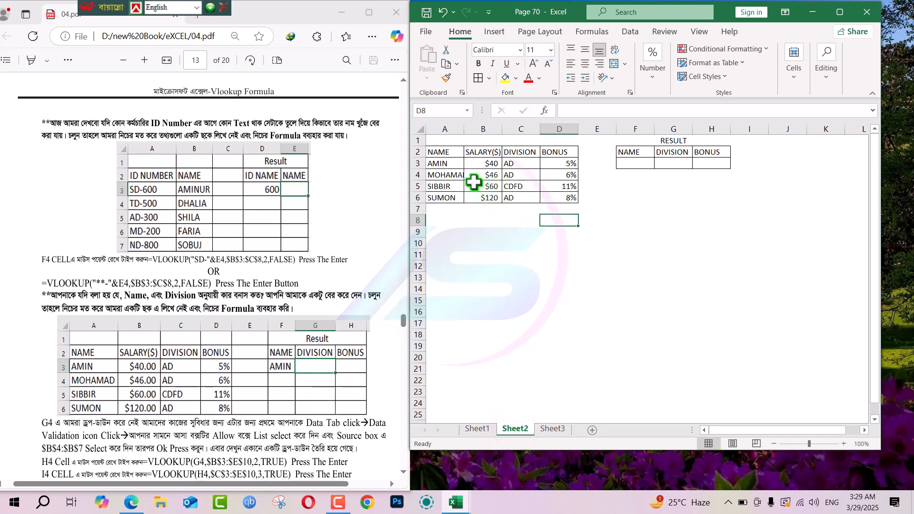
pyautogui.click(417, 129)
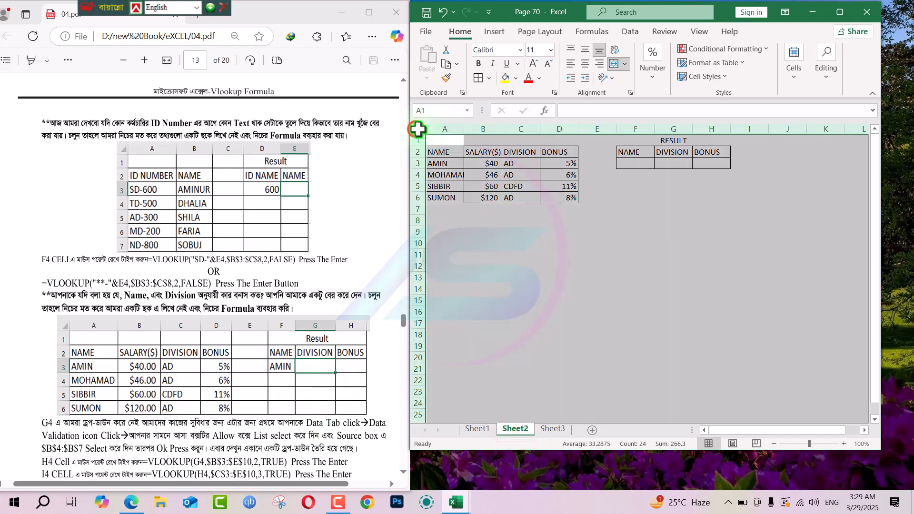
pyautogui.moveTo(459, 131); pyautogui.dragTo(459, 132)
pyautogui.doubleClick(459, 132)
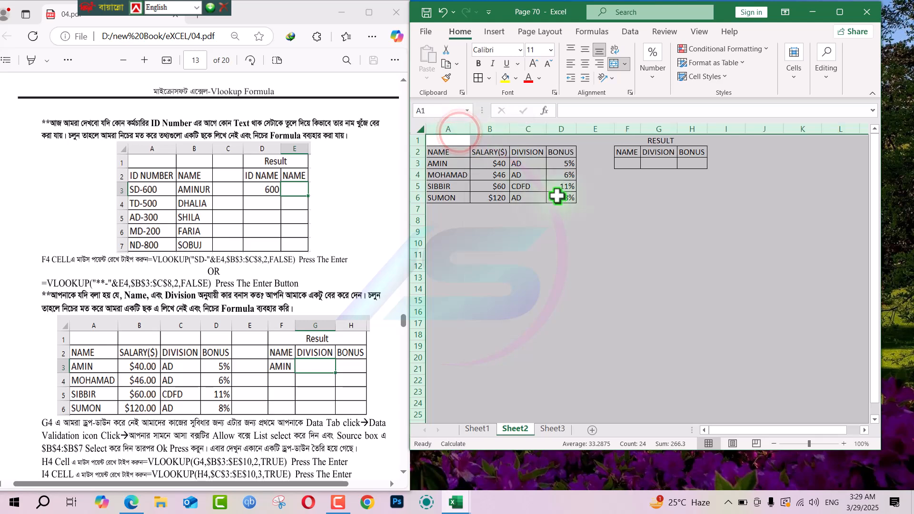
# - Add list data validation to cell F3 with the source =$A$3:$A$6
pyautogui.click(628, 162)
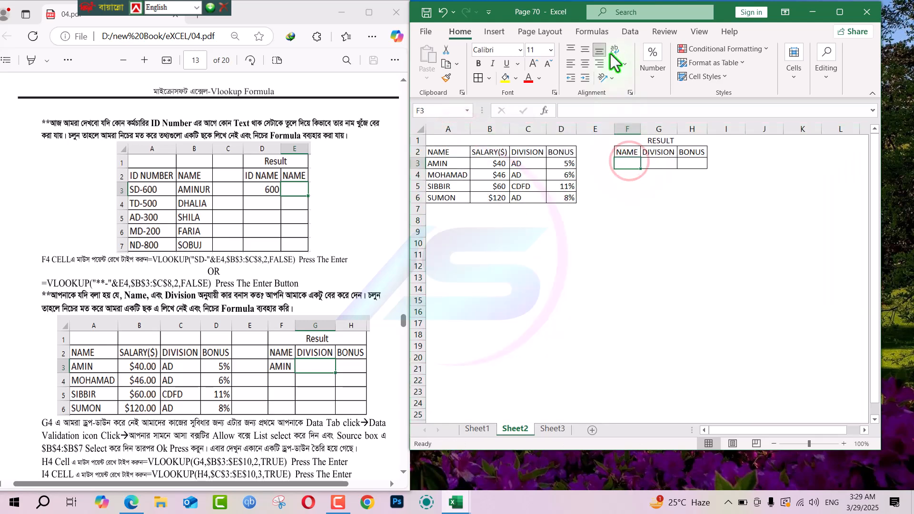
pyautogui.click(633, 32)
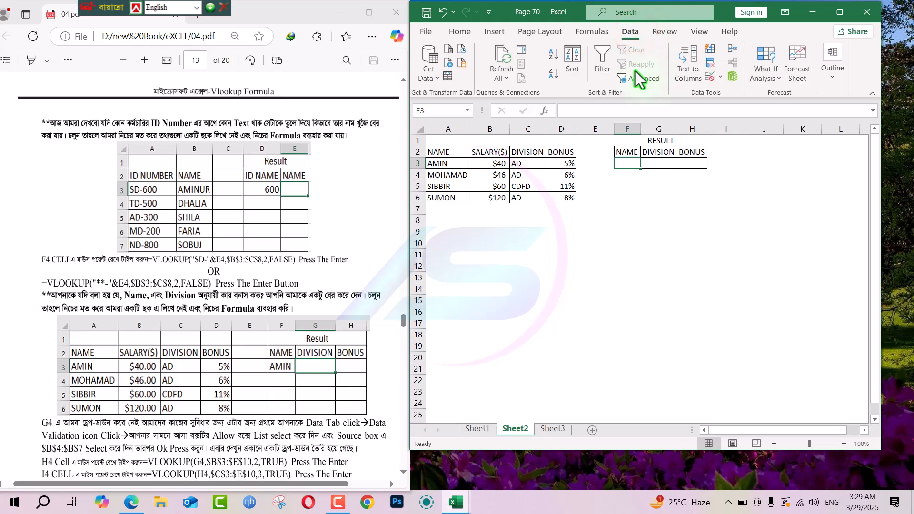
pyautogui.click(711, 79)
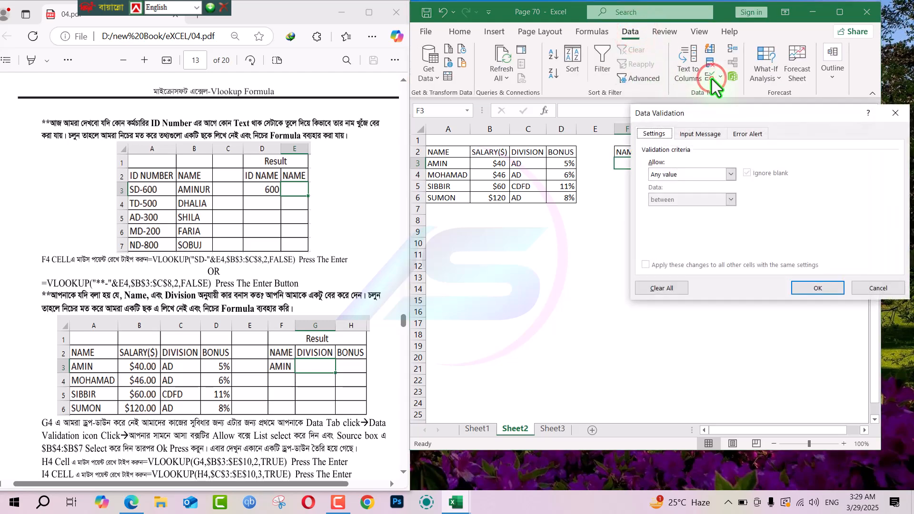
pyautogui.click(682, 173)
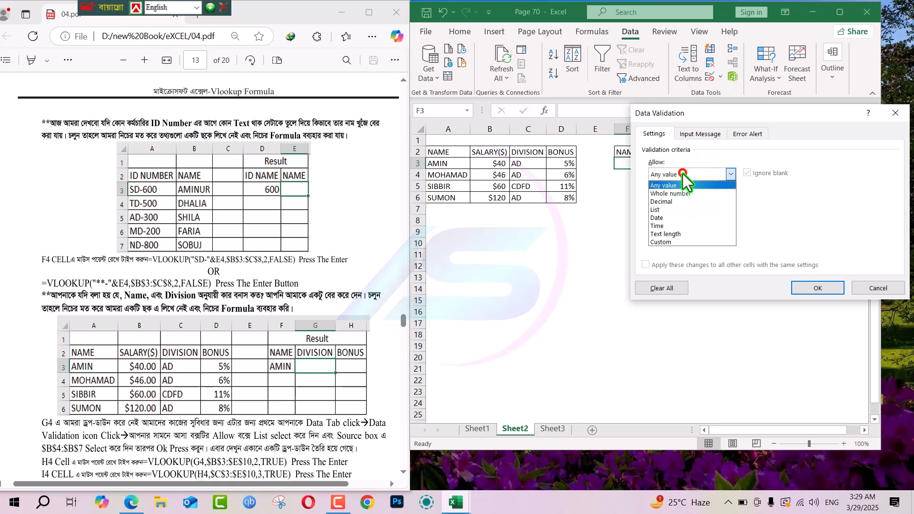
pyautogui.click(663, 208)
pyautogui.click(663, 223)
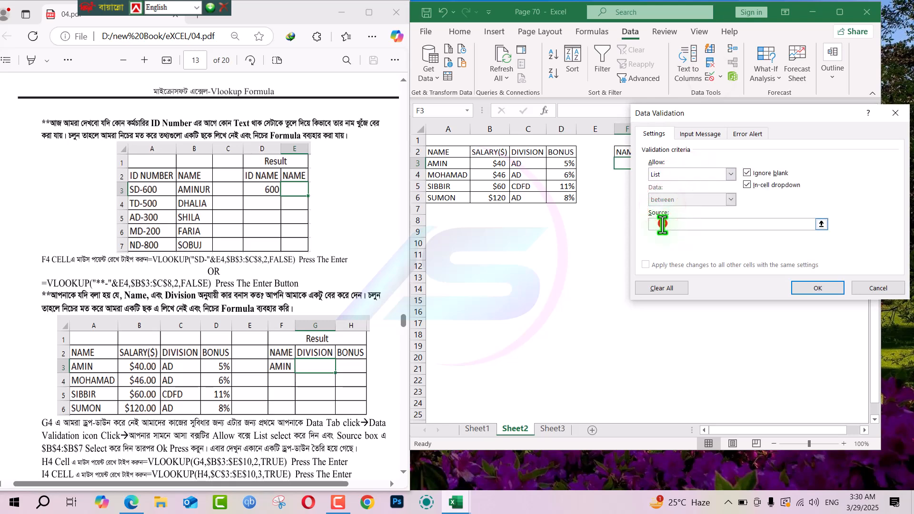
pyautogui.moveTo(446, 161); pyautogui.dragTo(445, 202)
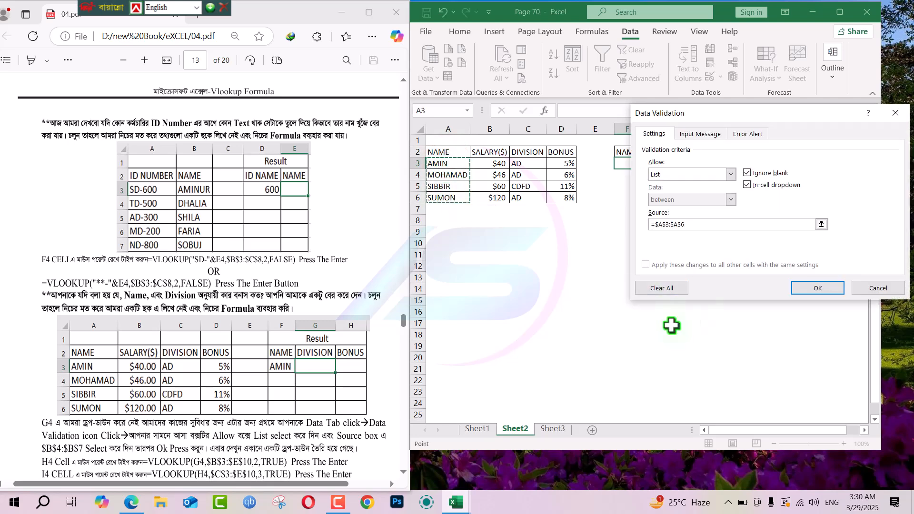
pyautogui.click(809, 288)
# - Choose the second name from F3's drop-down list and autofit the width of column F
pyautogui.click(645, 165)
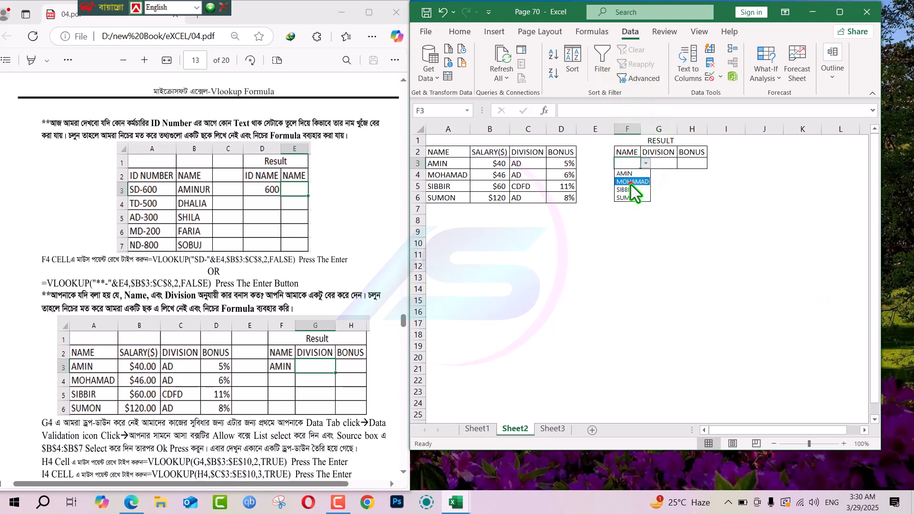
pyautogui.click(631, 184)
pyautogui.click(666, 164)
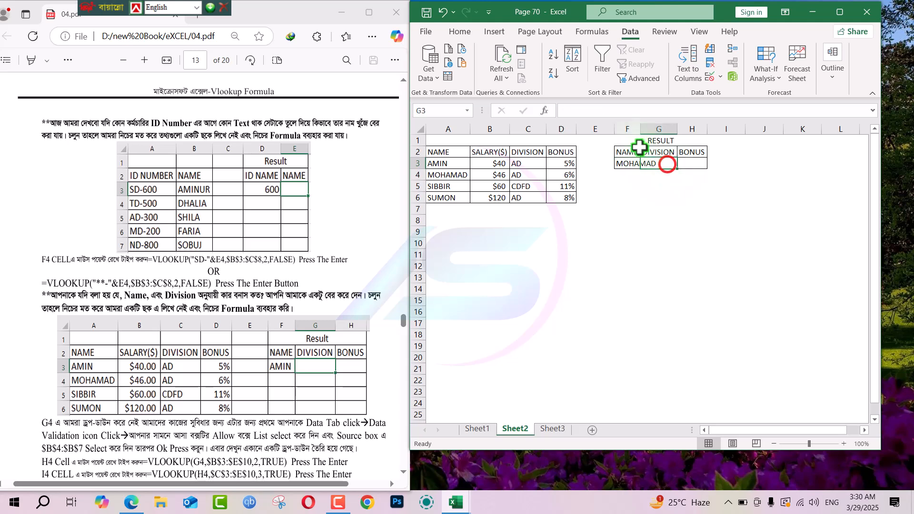
pyautogui.doubleClick(641, 128)
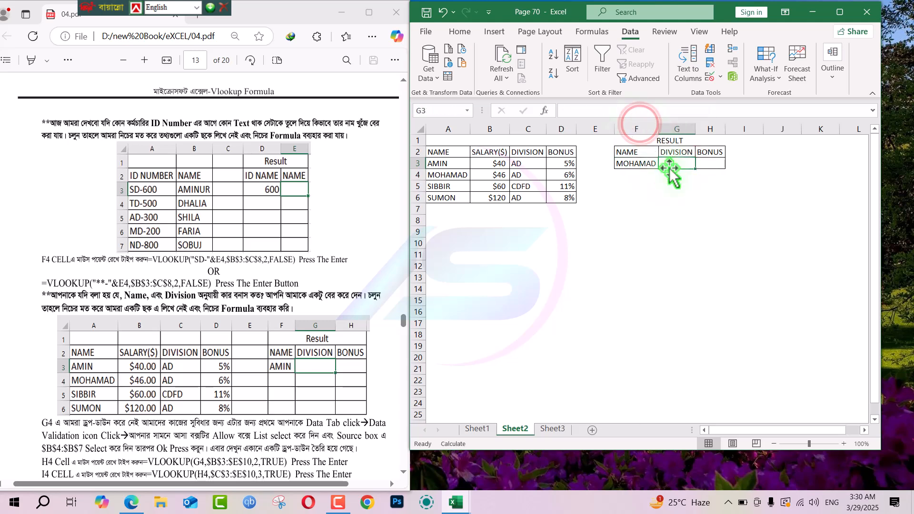
# - Enter =VLOOKUP(F3,A2:D6,{3,4},TRUE) in cell G3 to return division and bonus together, and dismiss the spill notice
pyautogui.write('VL')
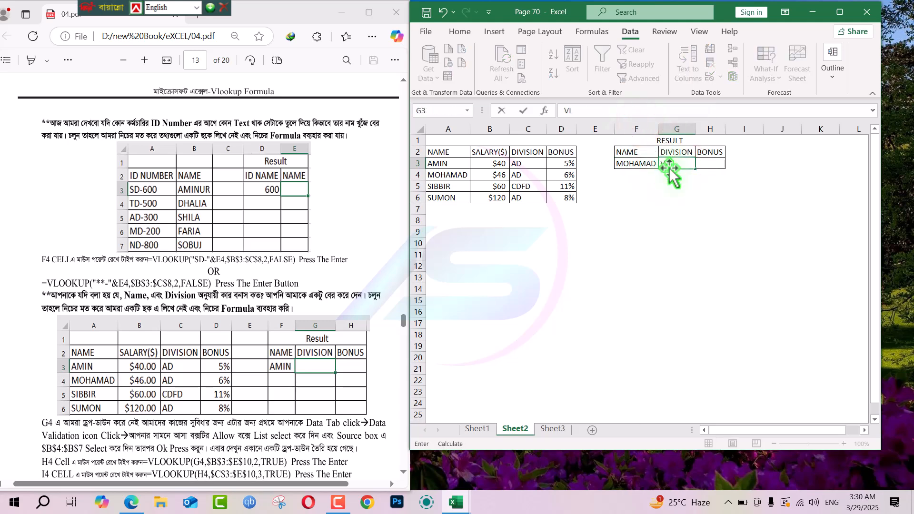
pyautogui.write('VL')
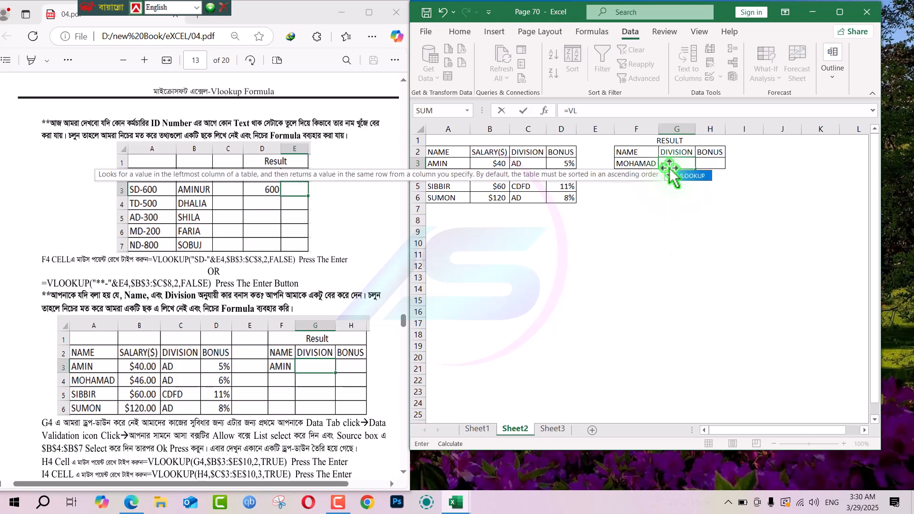
pyautogui.doubleClick(671, 174)
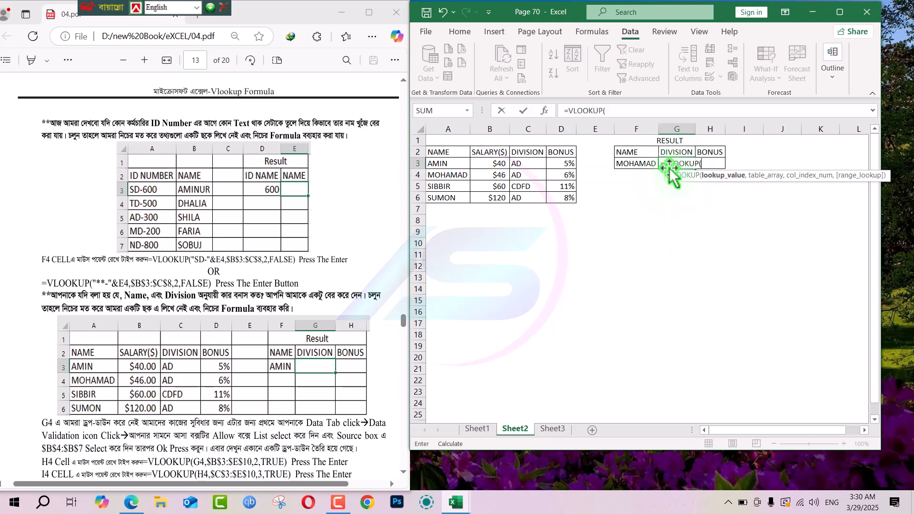
pyautogui.click(639, 167)
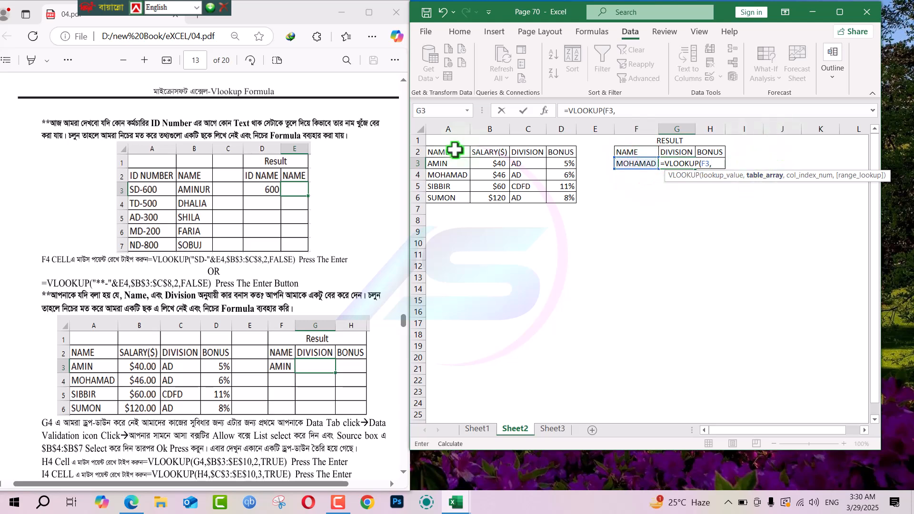
pyautogui.moveTo(453, 159); pyautogui.dragTo(573, 197)
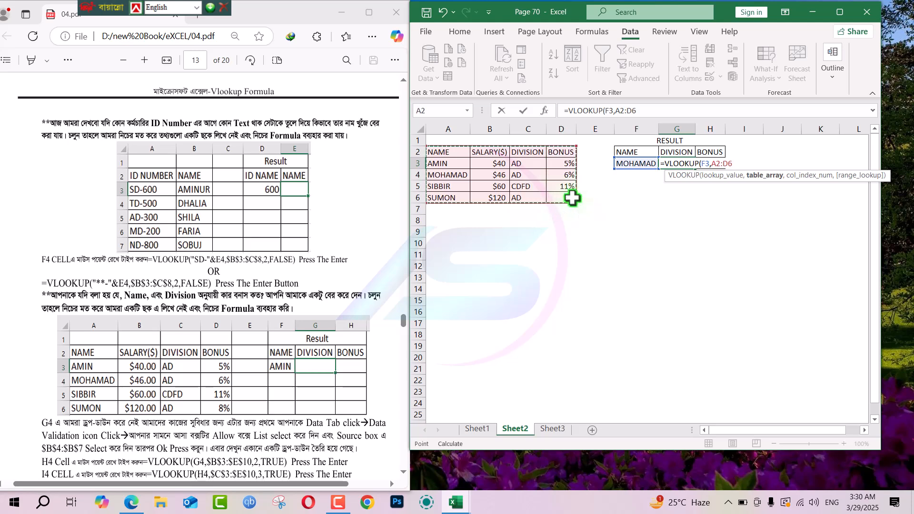
pyautogui.write(',{')
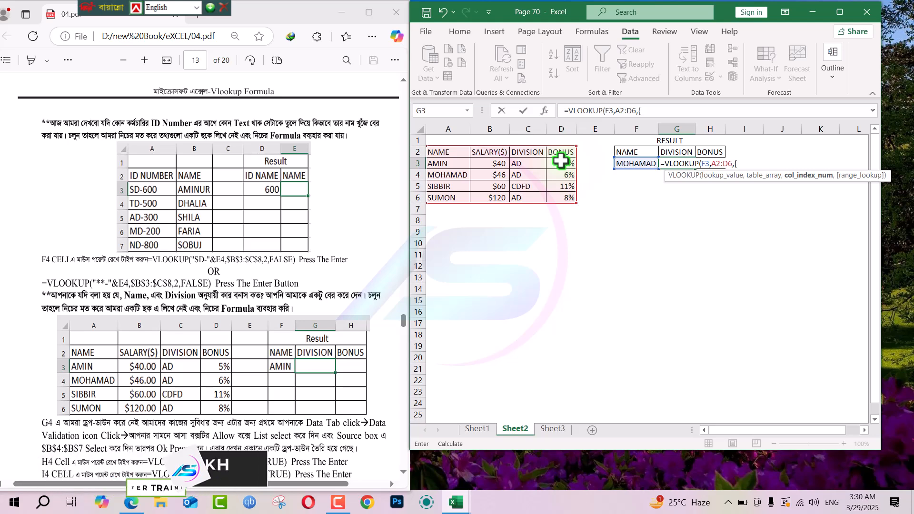
pyautogui.write('3,4')
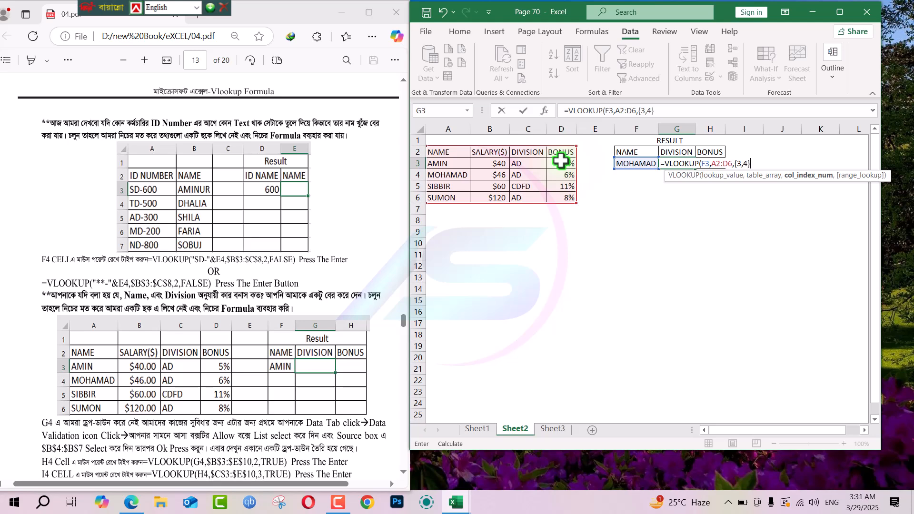
pyautogui.write(',')
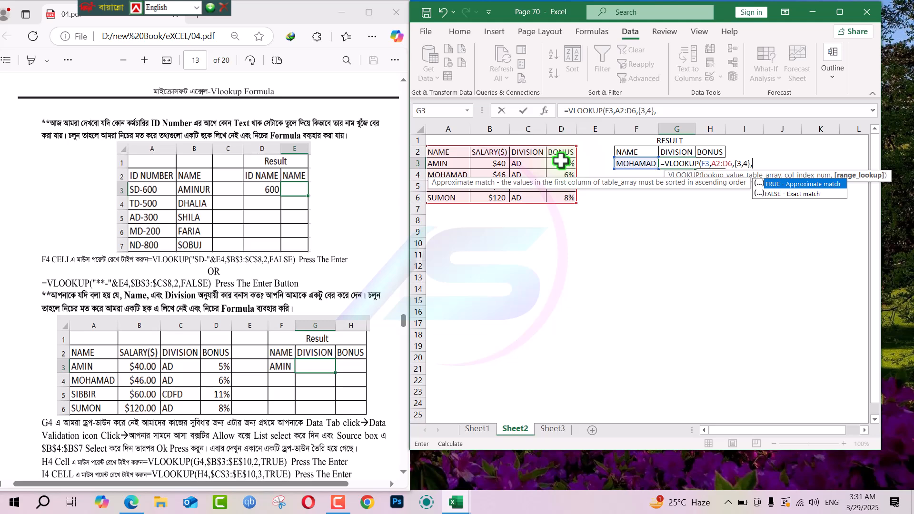
pyautogui.press('Tab')
pyautogui.press('Return')
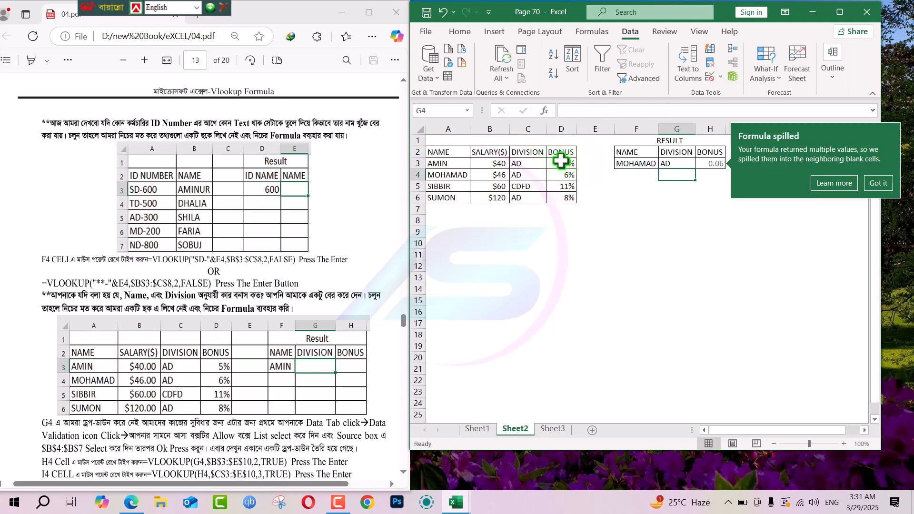
pyautogui.click(881, 183)
# - Format the bonus result in cell H3 as a percentage
pyautogui.click(713, 164)
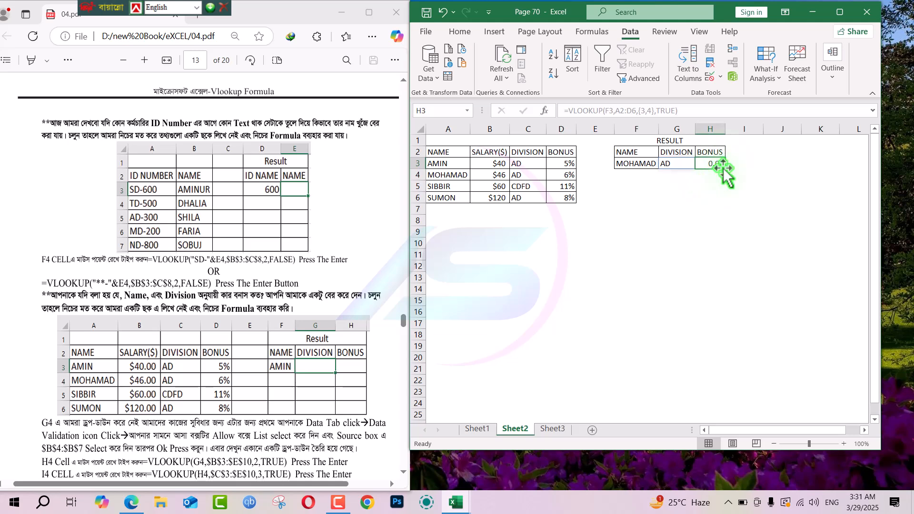
pyautogui.click(466, 28)
pyautogui.click(651, 66)
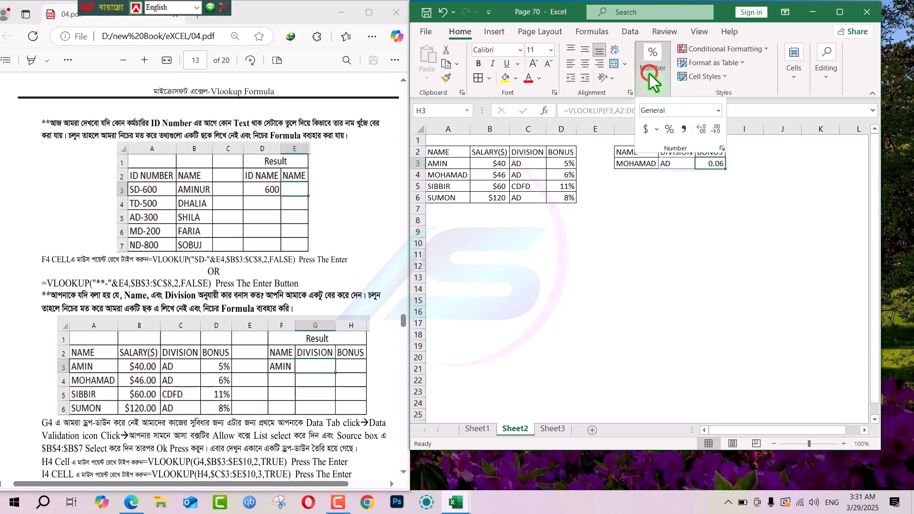
pyautogui.click(669, 129)
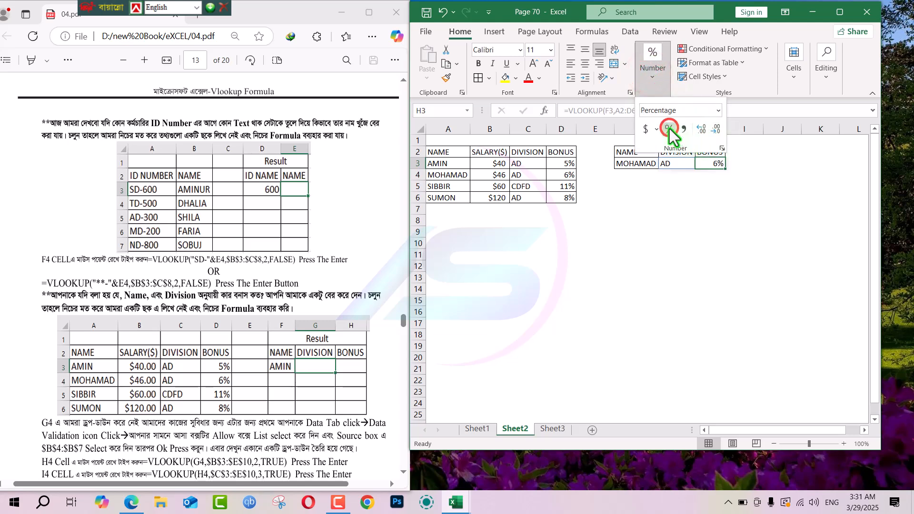
pyautogui.hotkey('ctrl', 'z')
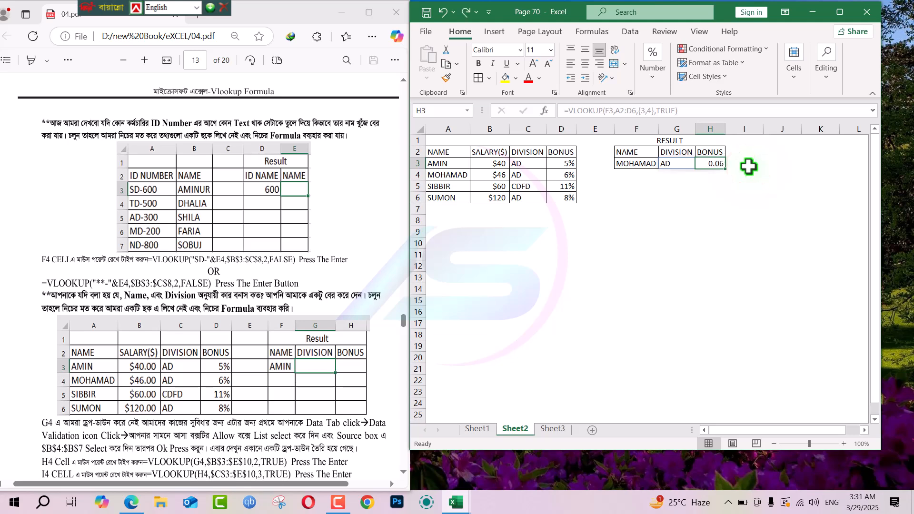
pyautogui.click(700, 196)
# - Choose the first name from F3's drop-down list and check the VLOOKUP formula in G3
pyautogui.click(650, 161)
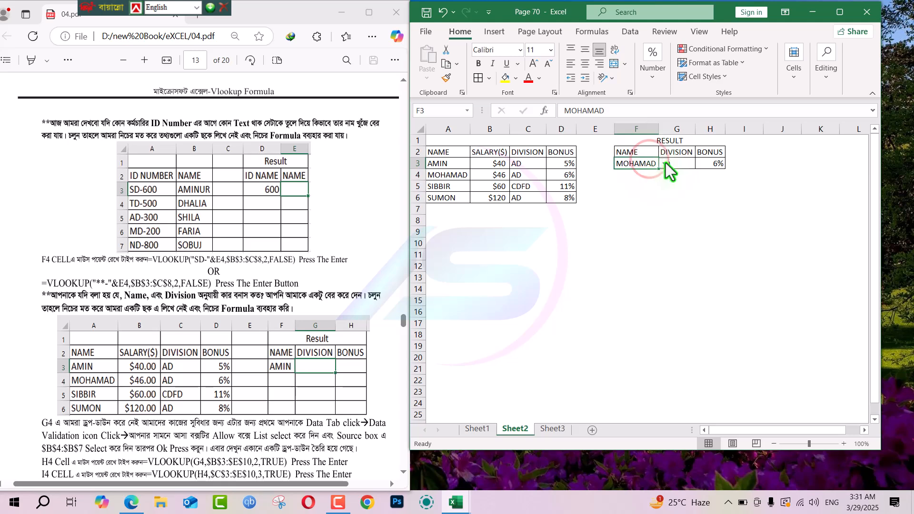
pyautogui.click(664, 163)
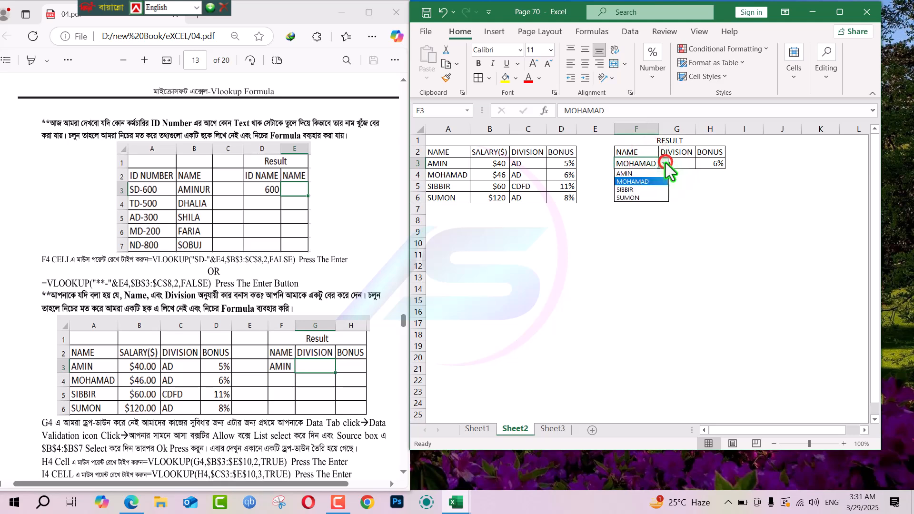
pyautogui.click(639, 174)
pyautogui.click(653, 196)
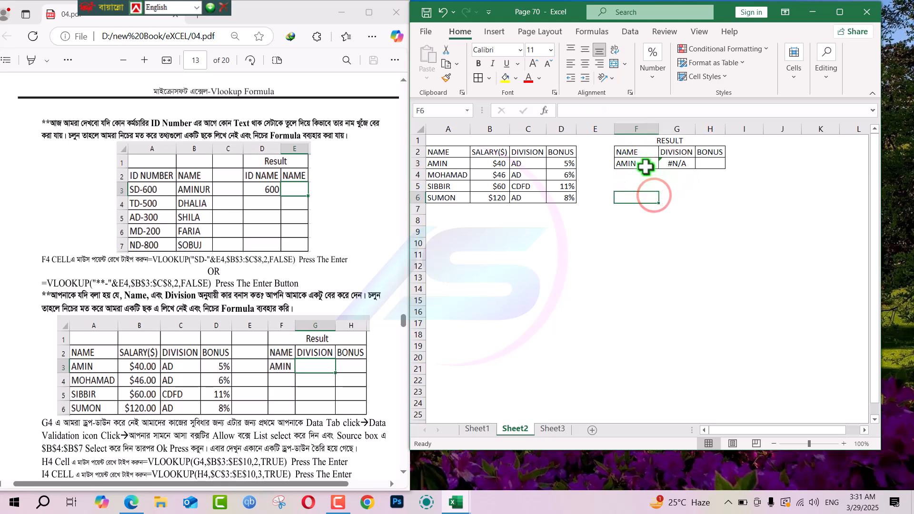
pyautogui.click(642, 163)
pyautogui.click(688, 164)
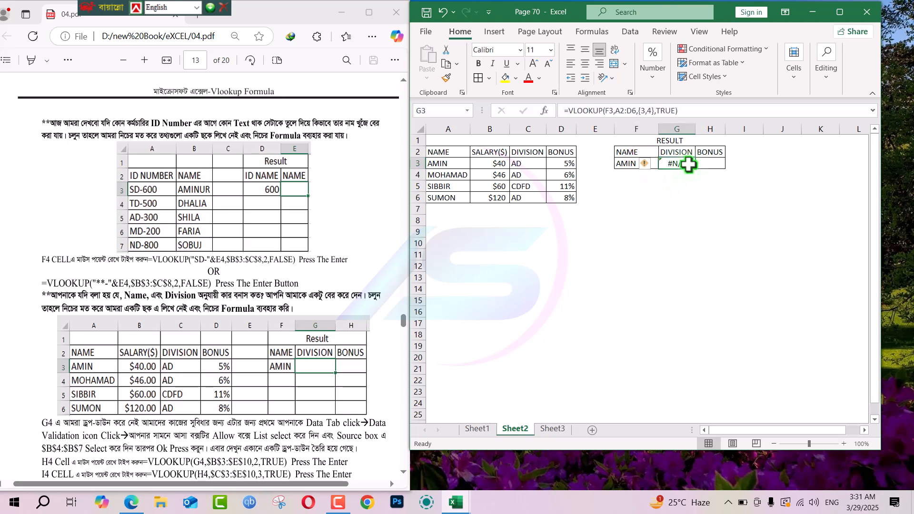
# - Change the VLOOKUP formula in cell G3 to exact match by replacing TRUE with FALSE
pyautogui.click(710, 164)
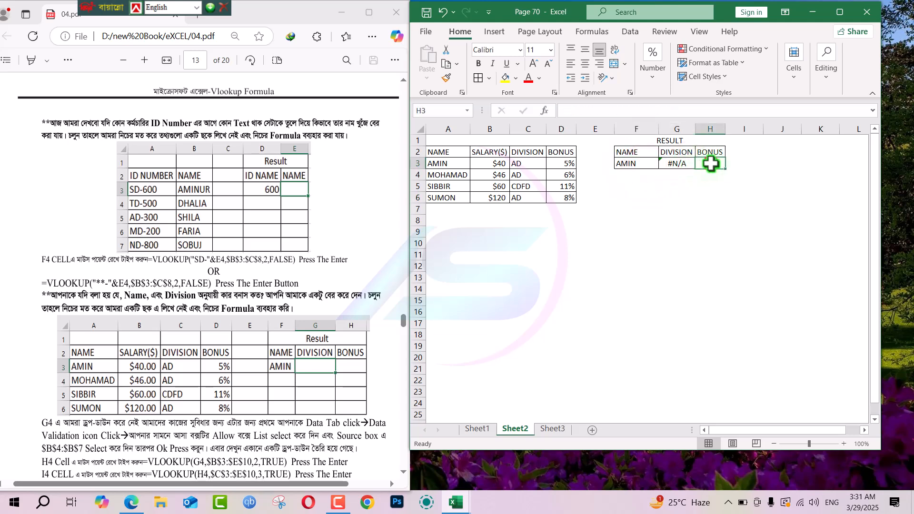
pyautogui.click(678, 162)
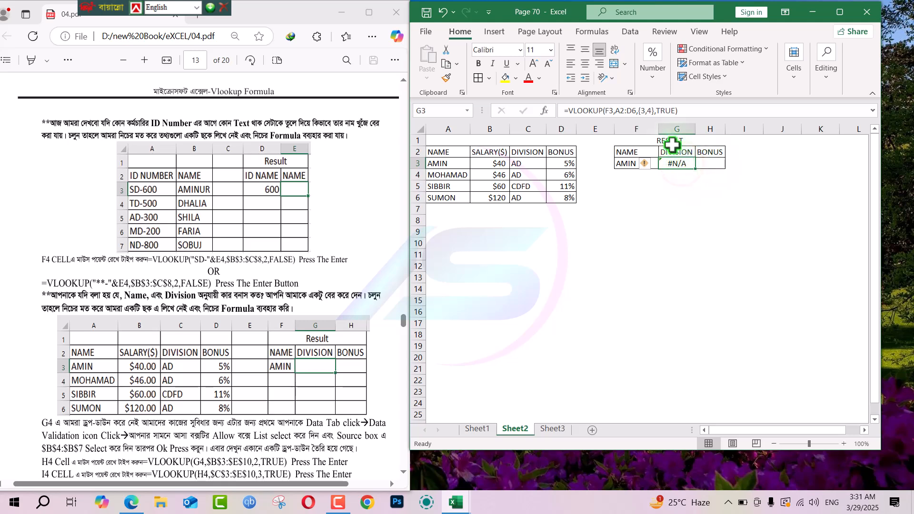
pyautogui.click(675, 110)
pyautogui.press('BackSpace')
pyautogui.press('BackSpace')
pyautogui.press('BackSpace')
pyautogui.press('BackSpace')
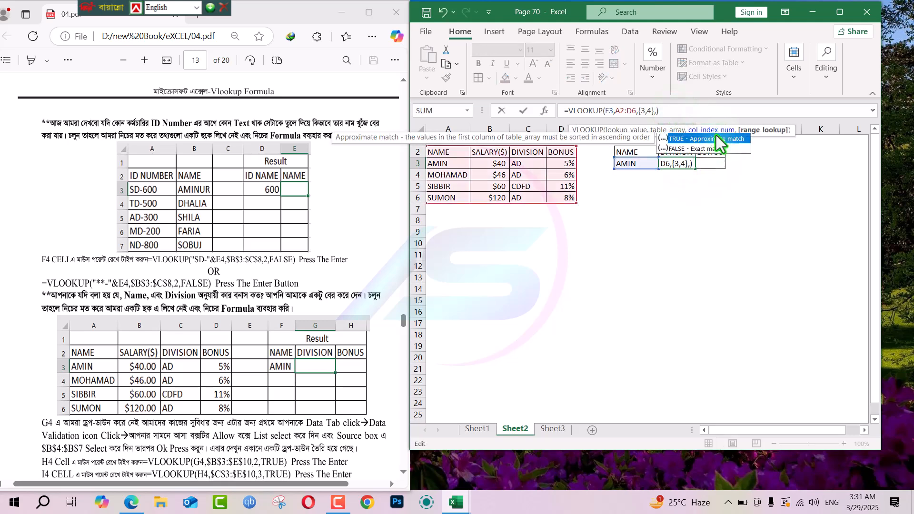
pyautogui.doubleClick(709, 150)
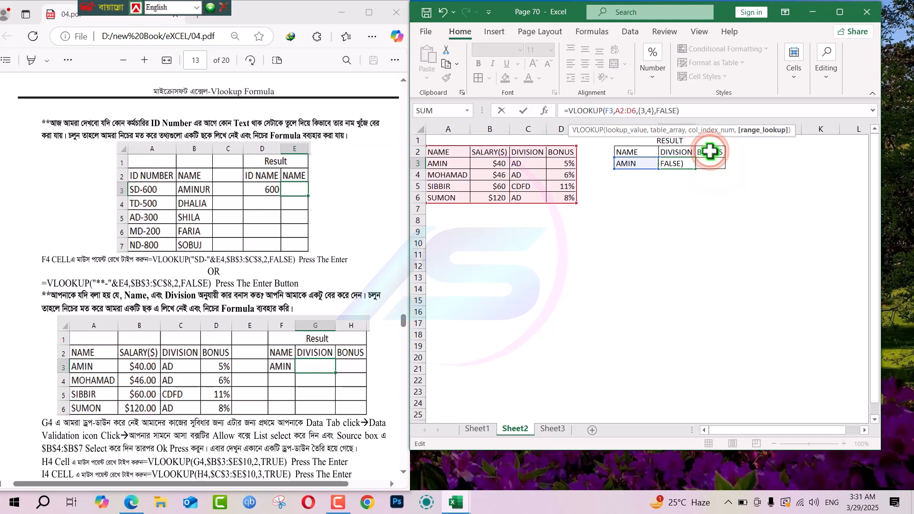
pyautogui.press('Return')
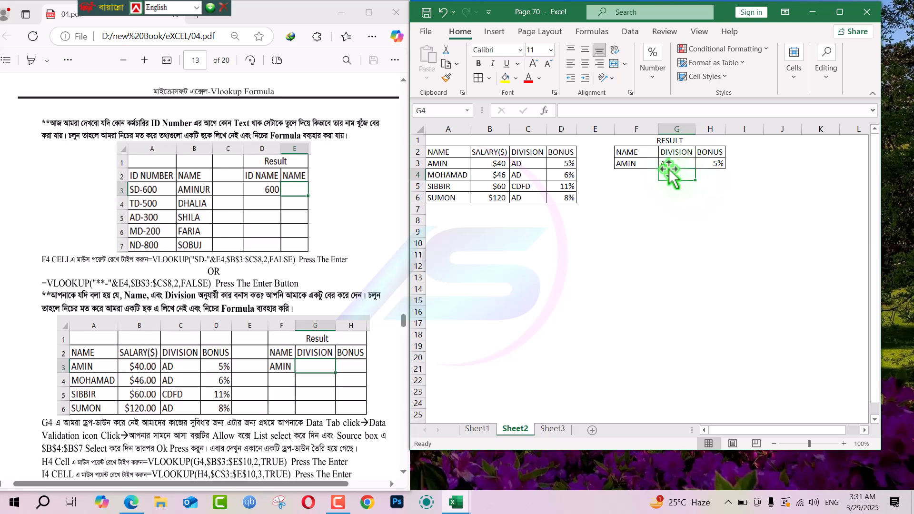
# - Test the lookup by choosing the third and then the fourth name from F3's drop-down list
pyautogui.click(671, 165)
pyautogui.click(642, 163)
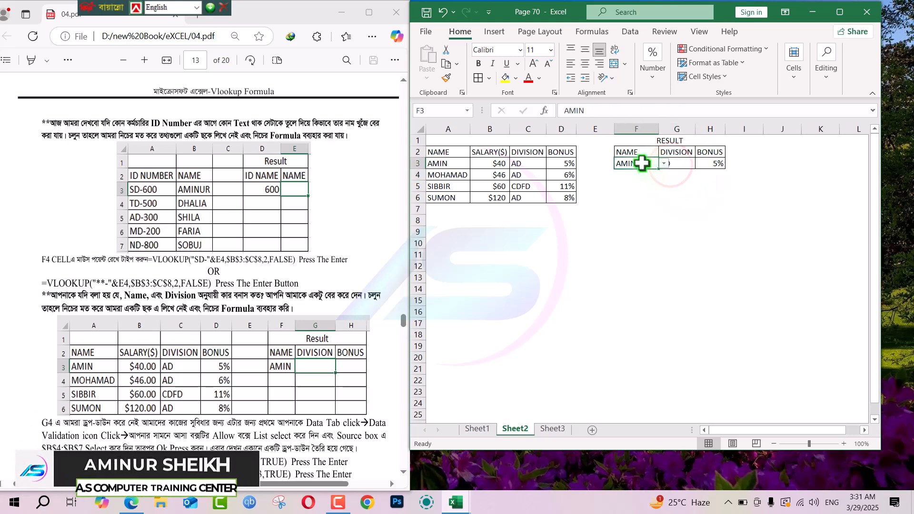
pyautogui.click(664, 163)
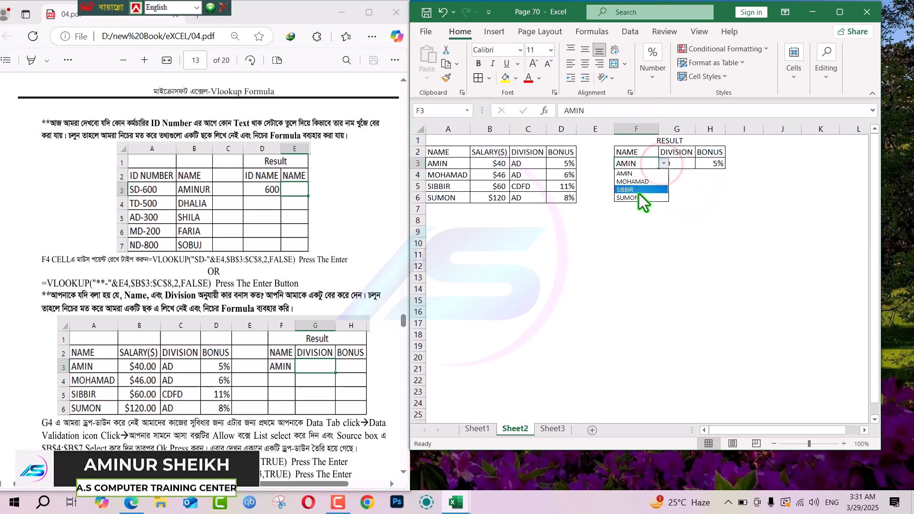
pyautogui.click(637, 190)
pyautogui.click(663, 164)
pyautogui.click(633, 198)
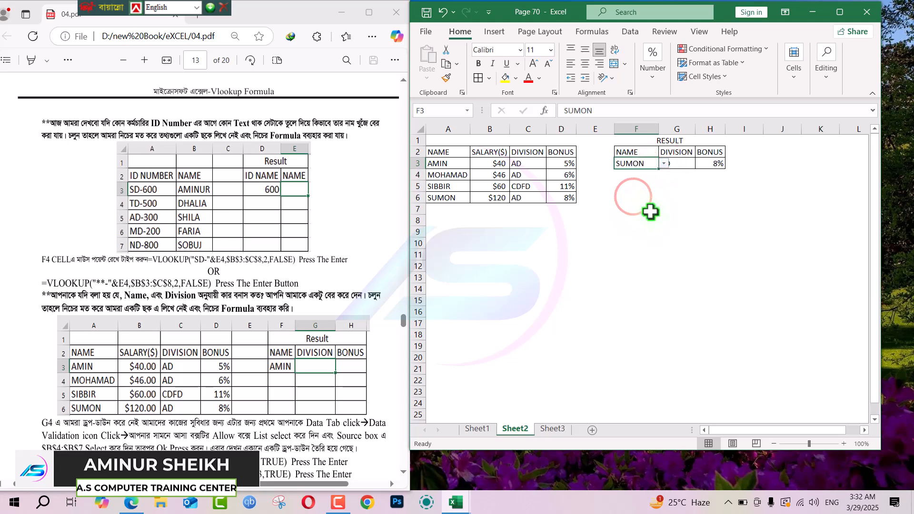
pyautogui.click(650, 211)
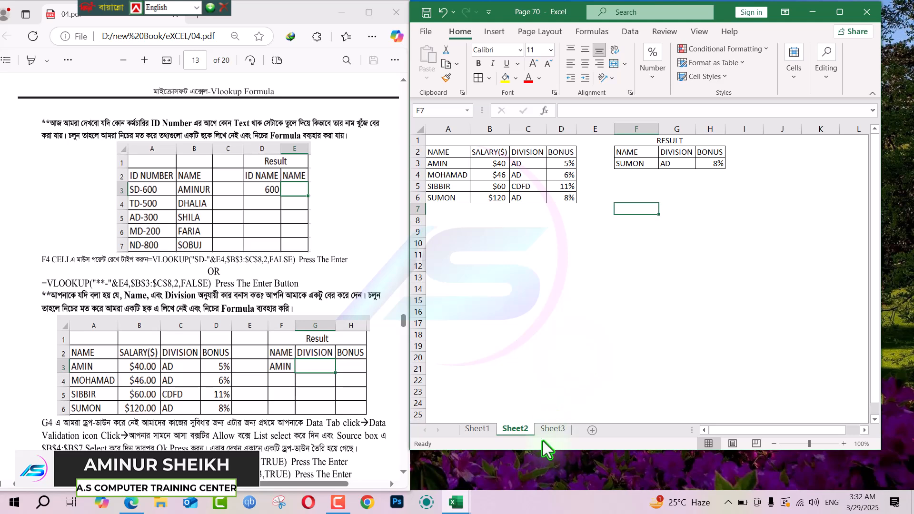
# - On Sheet3, add a list data validation to cell D2 with =$A$2:$A$4 as its source
pyautogui.click(551, 429)
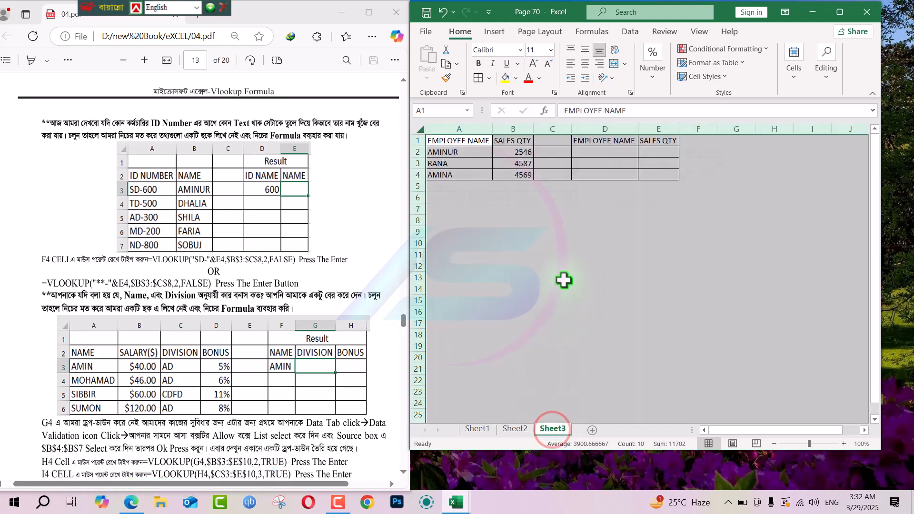
pyautogui.click(562, 279)
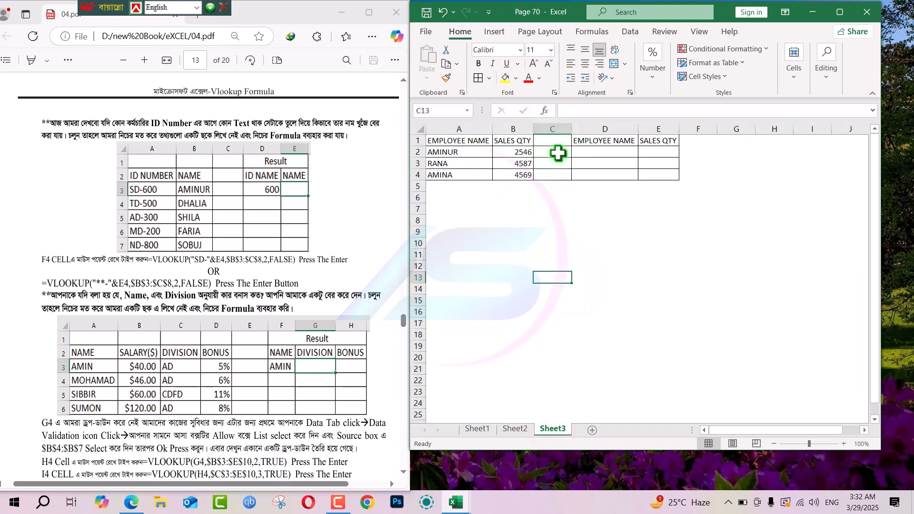
pyautogui.click(264, 327)
pyautogui.scroll(-1, 264, 327)
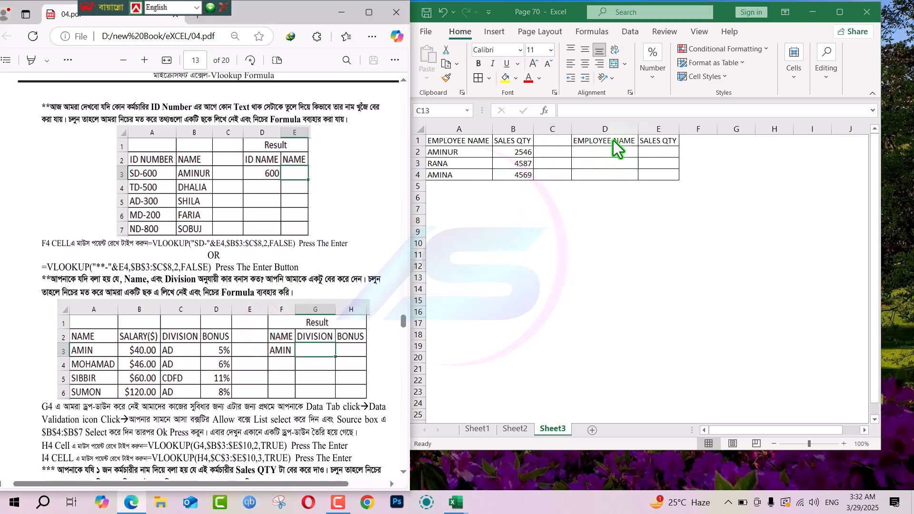
pyautogui.click(601, 154)
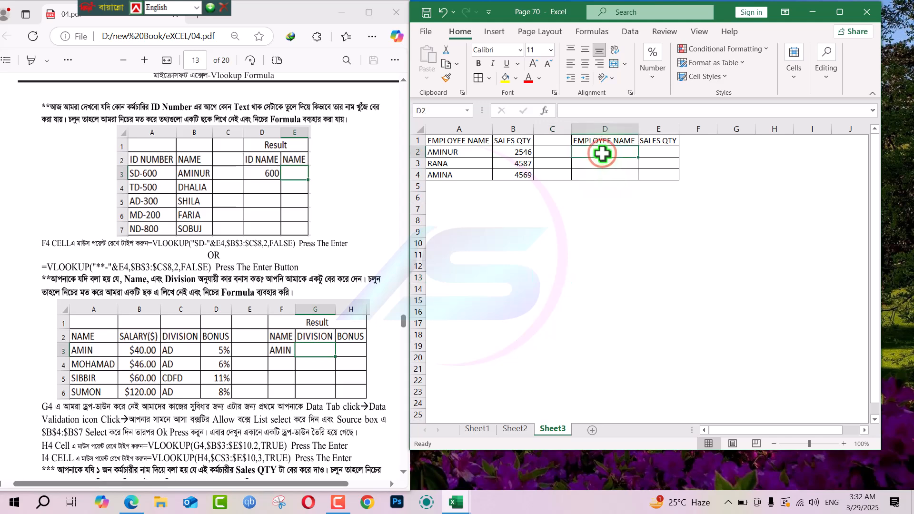
pyautogui.click(630, 33)
pyautogui.click(710, 76)
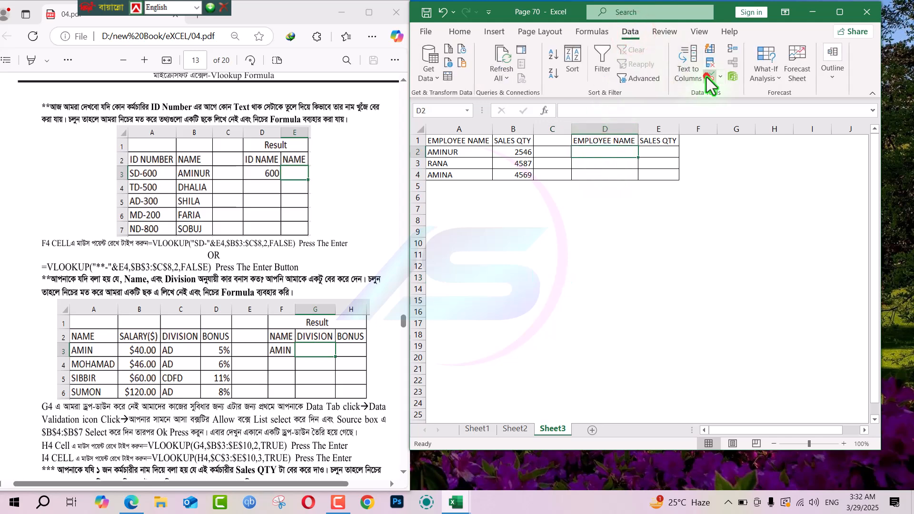
pyautogui.click(697, 172)
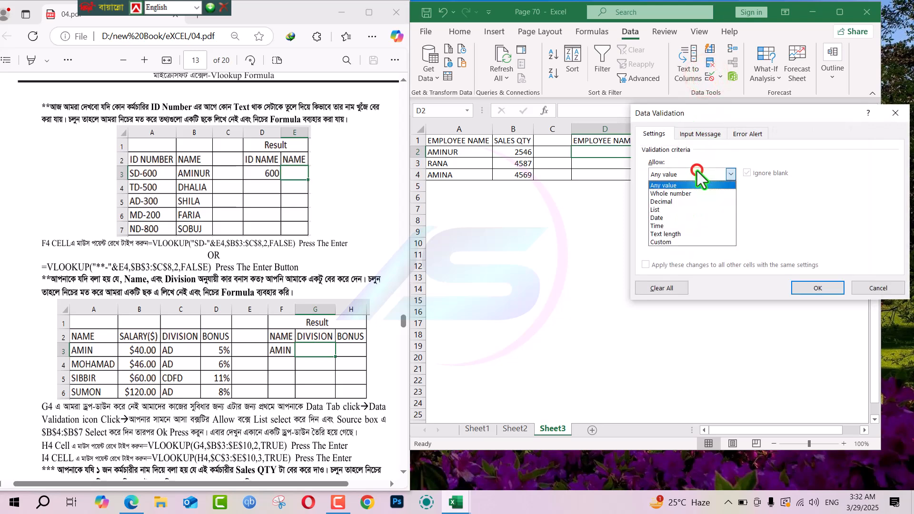
pyautogui.click(672, 210)
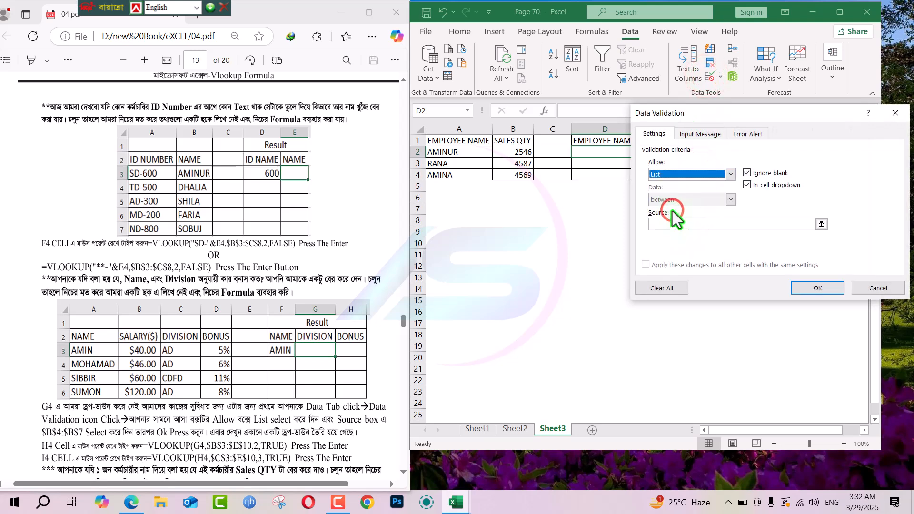
pyautogui.click(665, 223)
pyautogui.moveTo(471, 153); pyautogui.dragTo(472, 176)
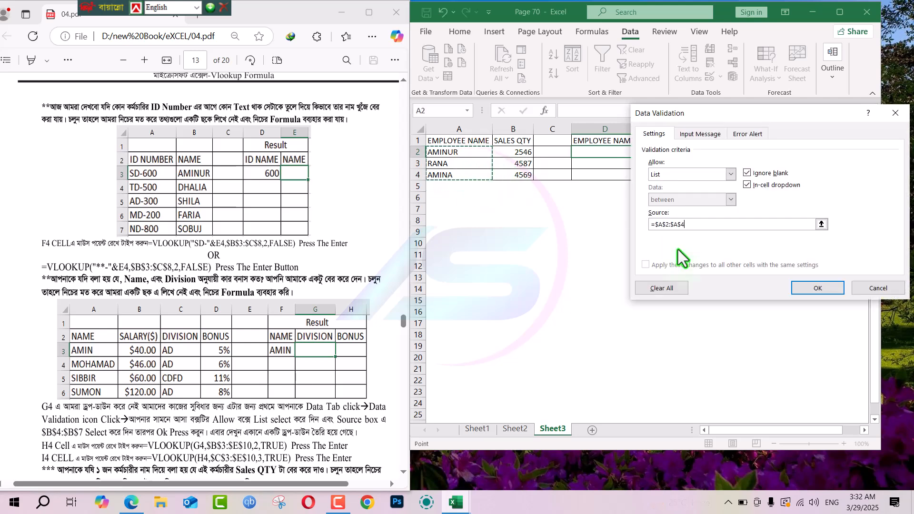
pyautogui.click(815, 287)
# - Enter =VLOOKUP(D2,A2:B4,2,FALSE) in cell E2 to return the sales quantity
pyautogui.click(672, 153)
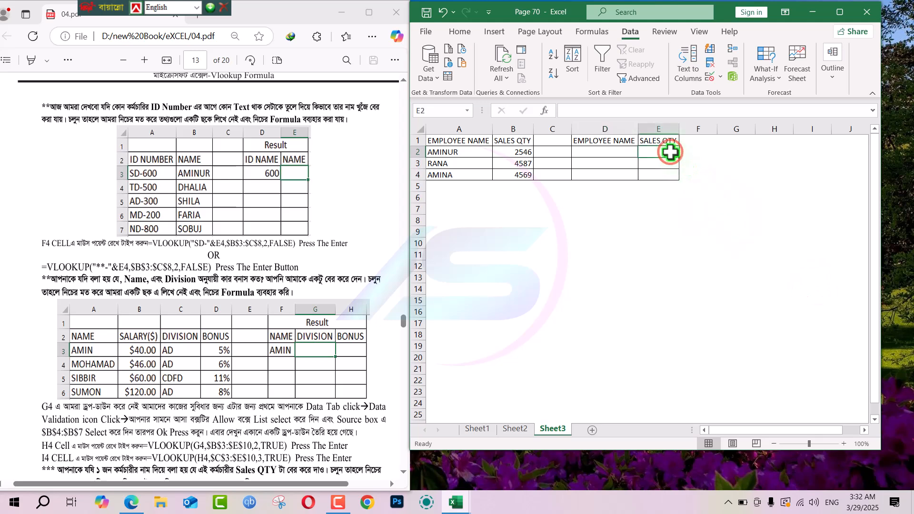
pyautogui.write('=VLOOKUP(')
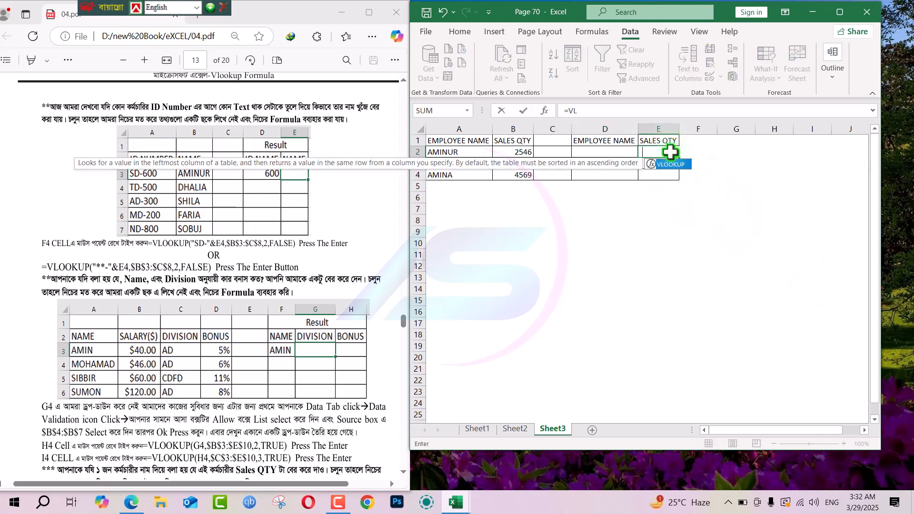
pyautogui.click(623, 150)
pyautogui.write(',')
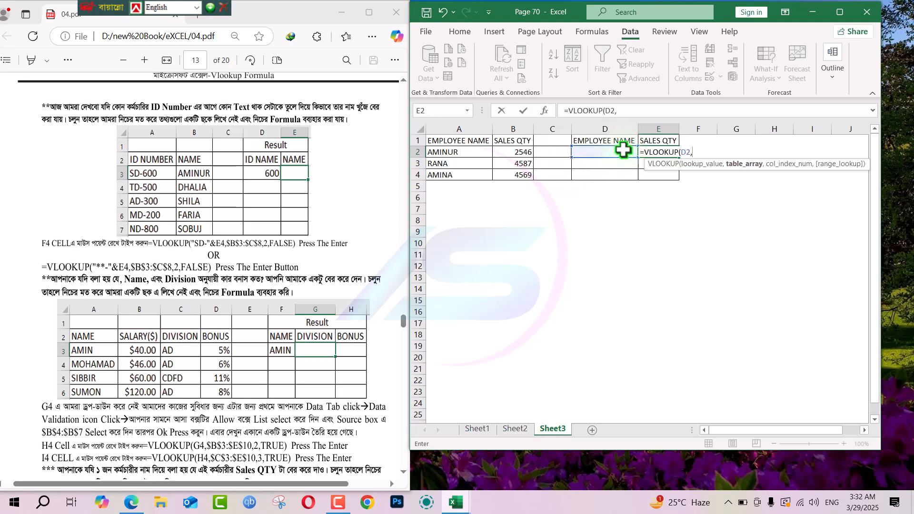
pyautogui.moveTo(476, 142); pyautogui.dragTo(520, 171)
pyautogui.moveTo(461, 152); pyautogui.dragTo(511, 173)
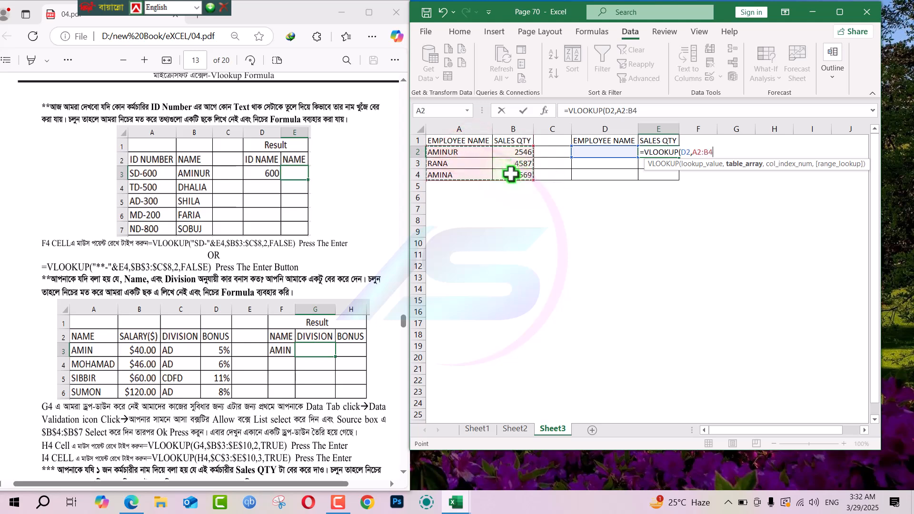
pyautogui.write(',')
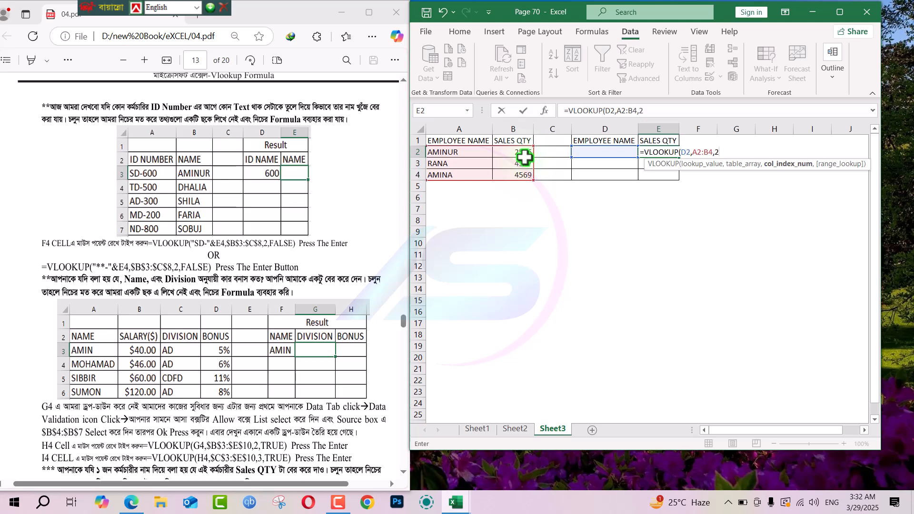
pyautogui.write('2,0')
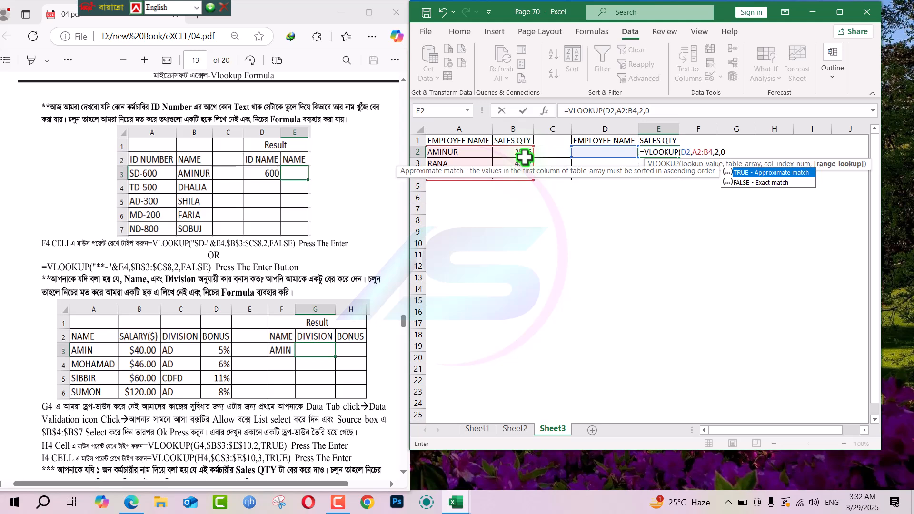
pyautogui.press('Down')
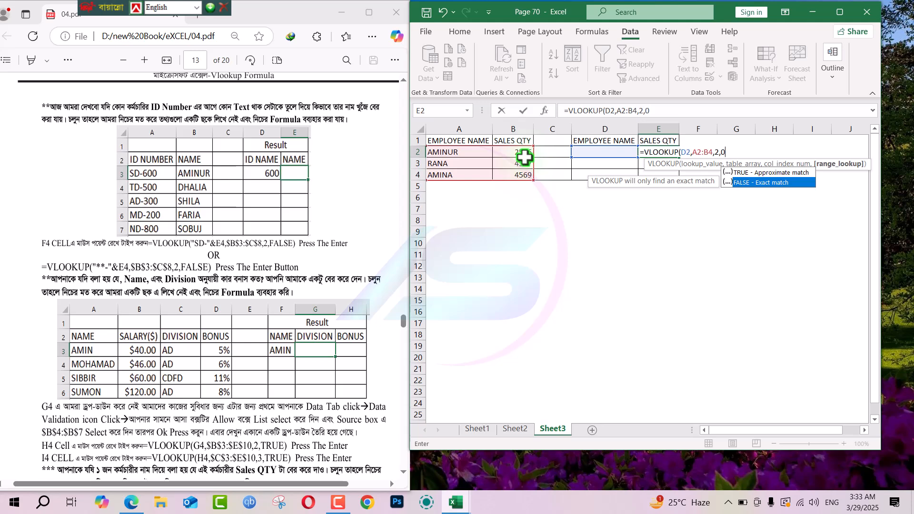
pyautogui.write('0')
pyautogui.press('Tab')
pyautogui.press('Return')
# - Choose the second employee from D2's drop-down list and check the VLOOKUP formula in E2
pyautogui.click(616, 148)
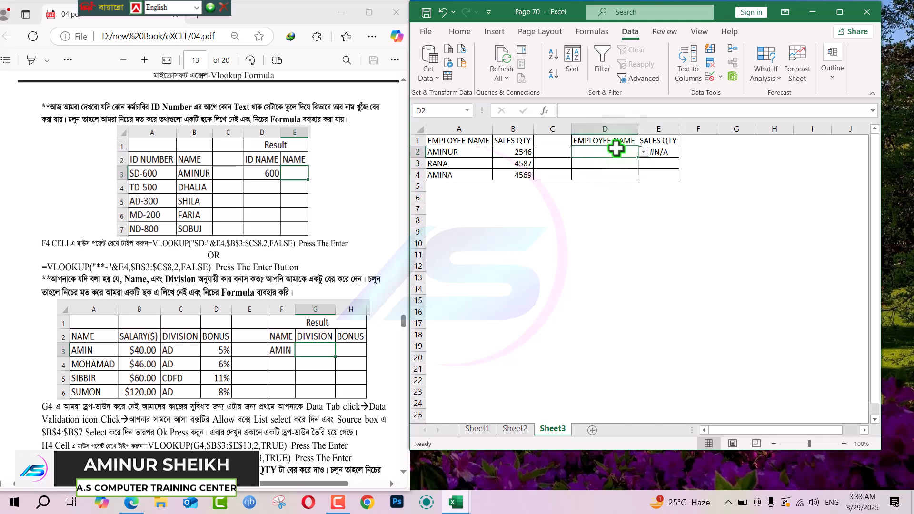
pyautogui.click(642, 152)
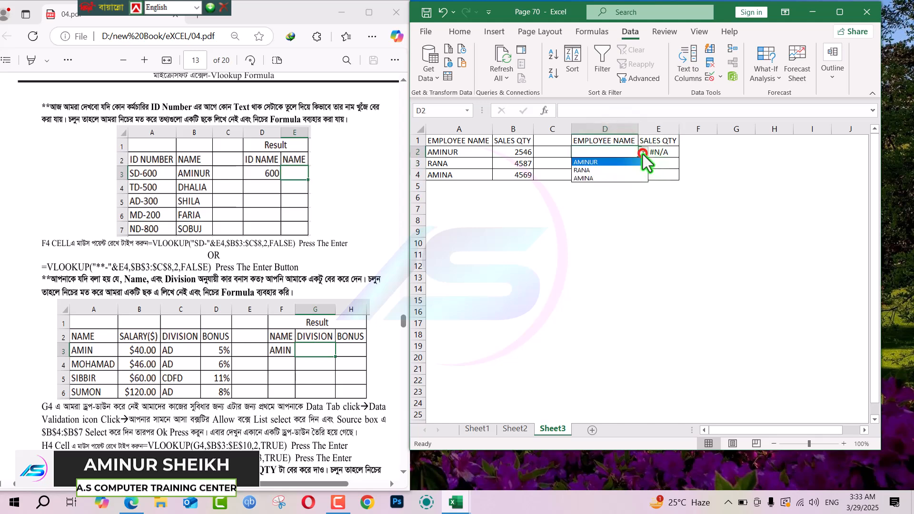
pyautogui.click(609, 171)
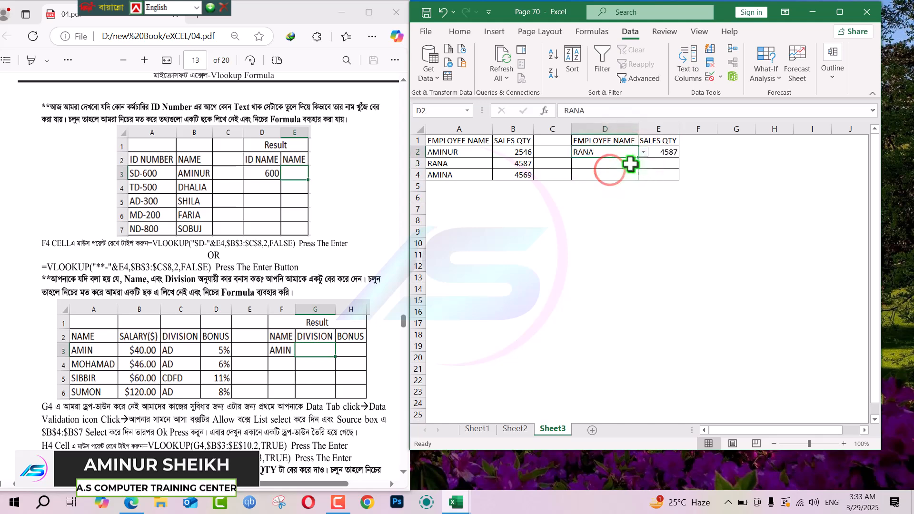
pyautogui.click(662, 152)
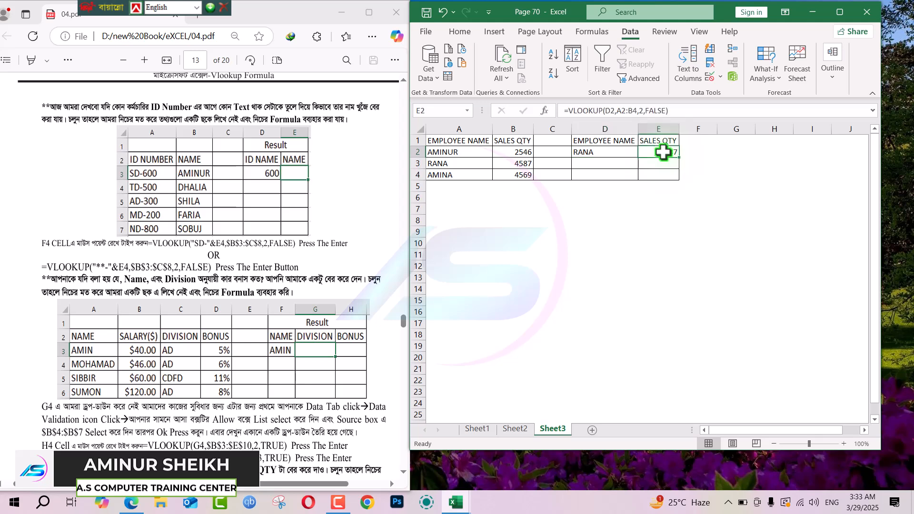
# - Clear the employee name from cell D2
pyautogui.click(619, 152)
pyautogui.doubleClick(613, 153)
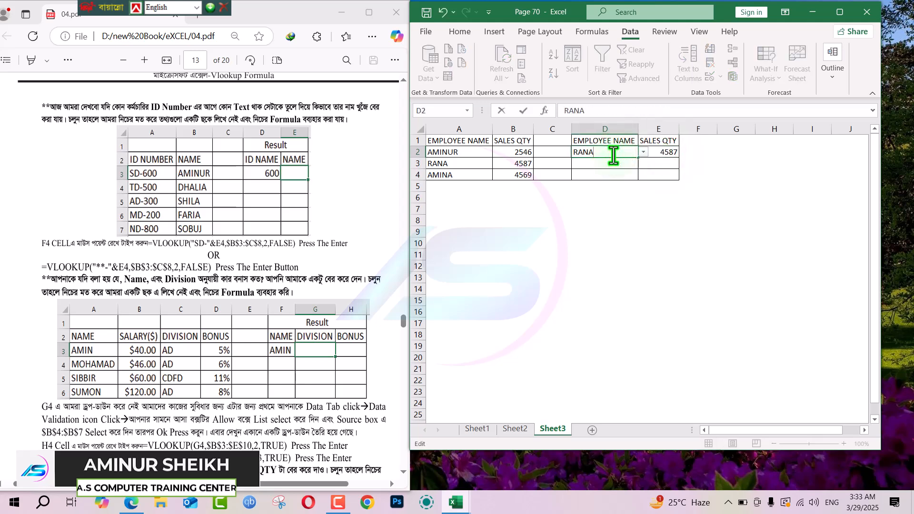
pyautogui.press('BackSpace')
pyautogui.press('BackSpace')
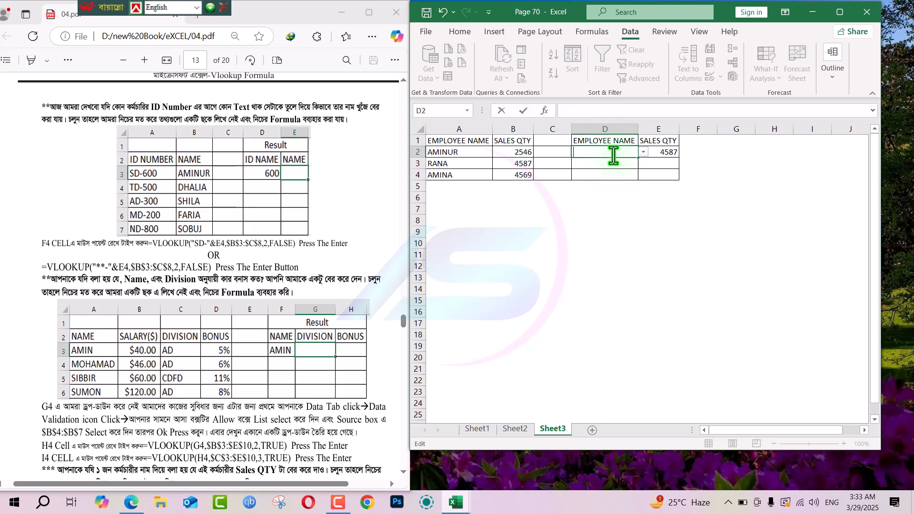
pyautogui.press('Return')
# - Wrap the VLOOKUP in cell E2 with IFERROR, returning 0 on an error, and accept the formula correction
pyautogui.click(662, 151)
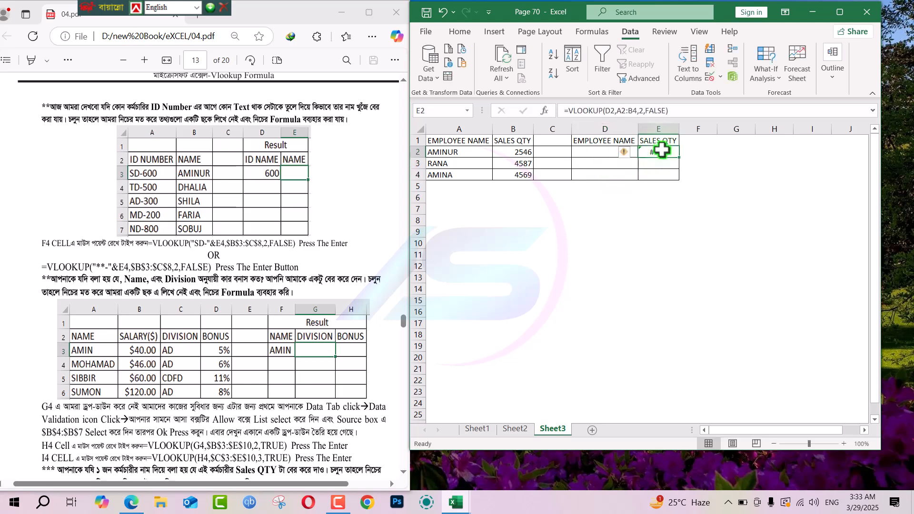
pyautogui.click(567, 110)
pyautogui.write('IF')
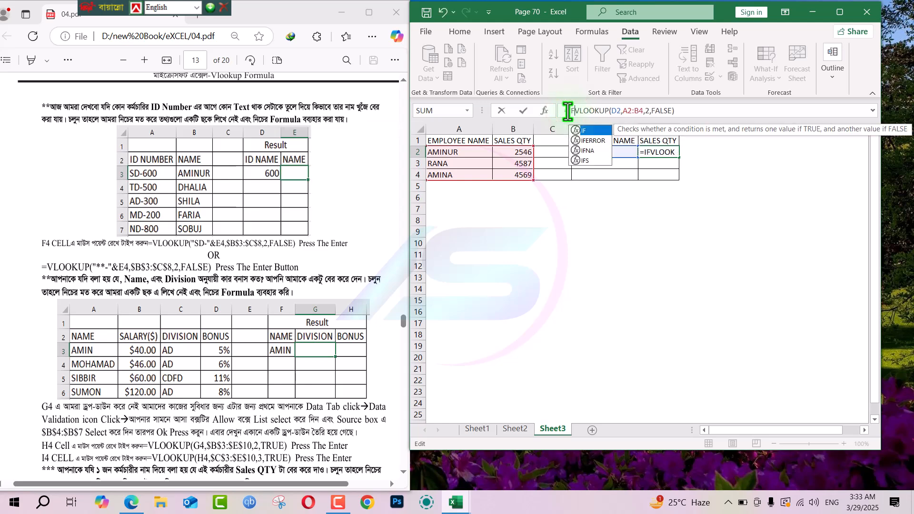
pyautogui.press('Down')
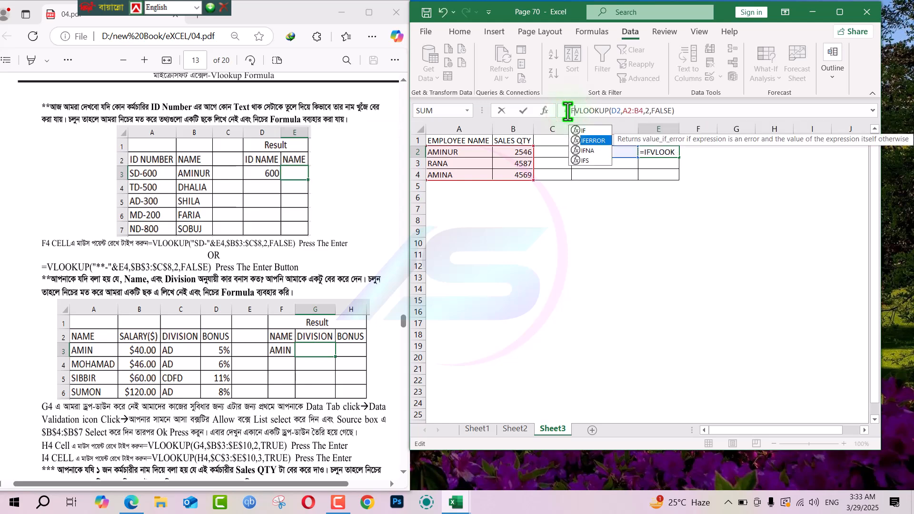
pyautogui.press('Tab')
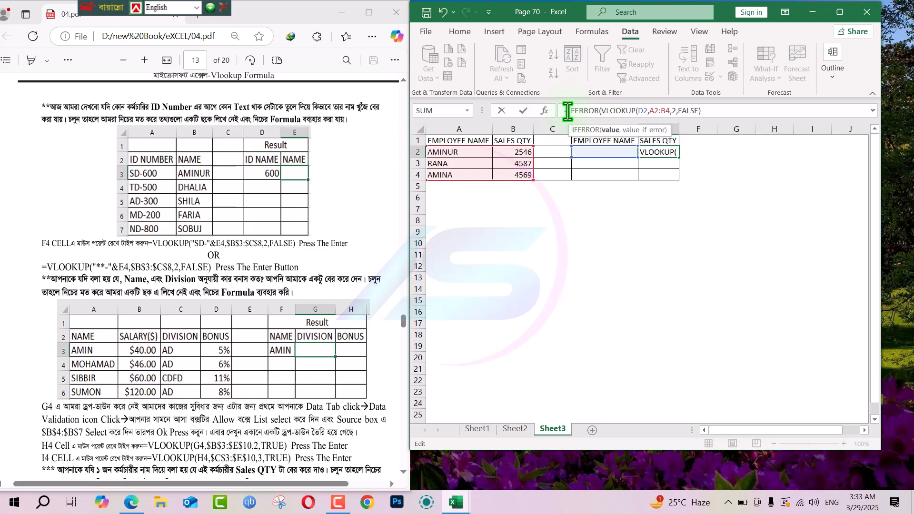
pyautogui.click(709, 114)
pyautogui.write(',')
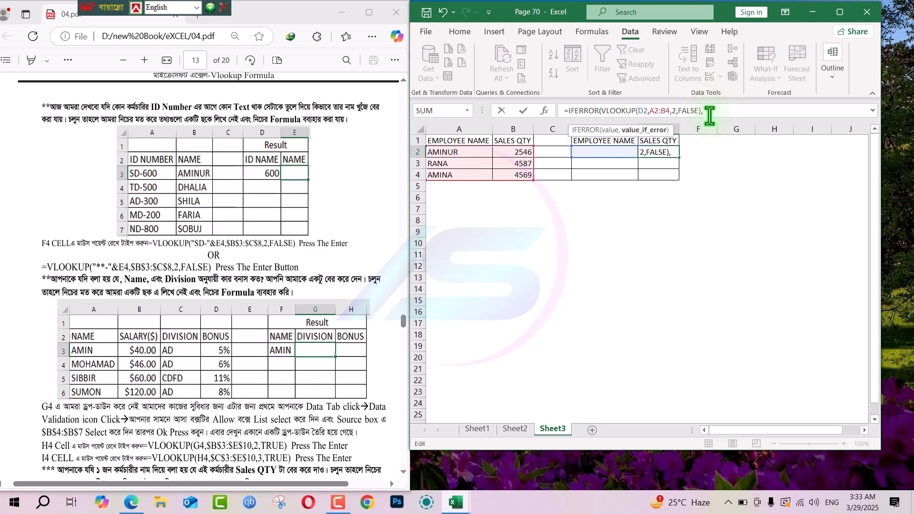
pyautogui.write('0')
pyautogui.press('Return')
pyautogui.press('Return')
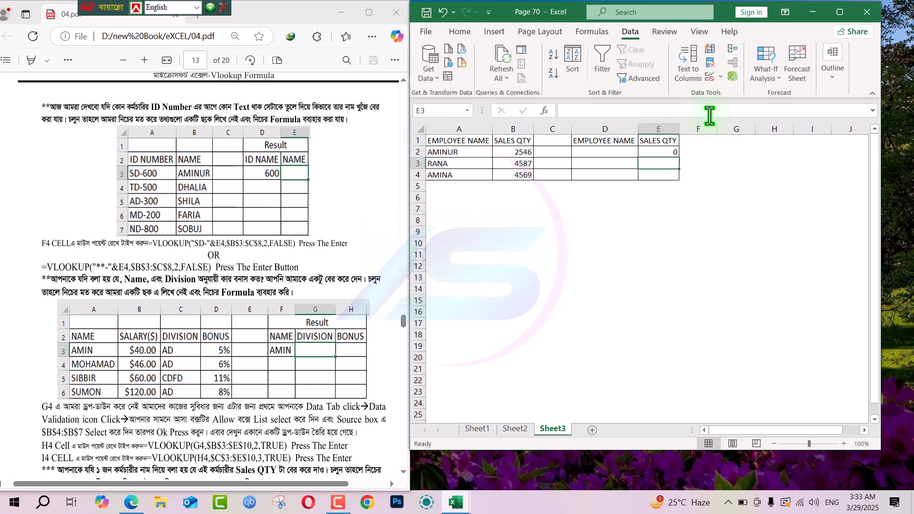
# - Pick the second employee in D2's drop-down list to test the IFERROR formula
pyautogui.click(628, 152)
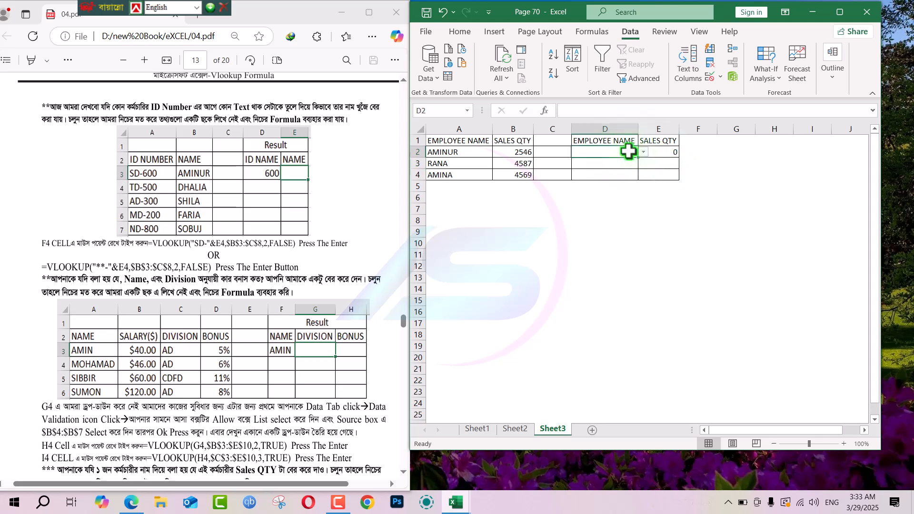
pyautogui.click(642, 152)
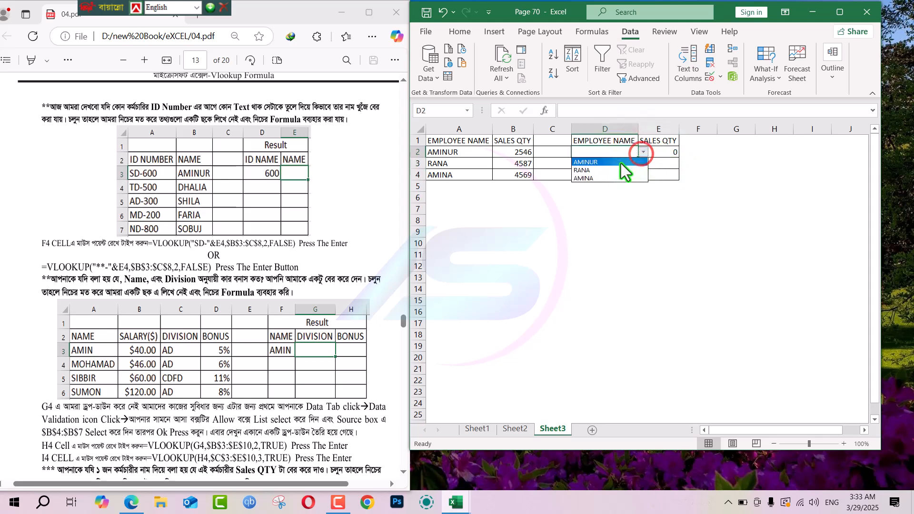
pyautogui.click(610, 172)
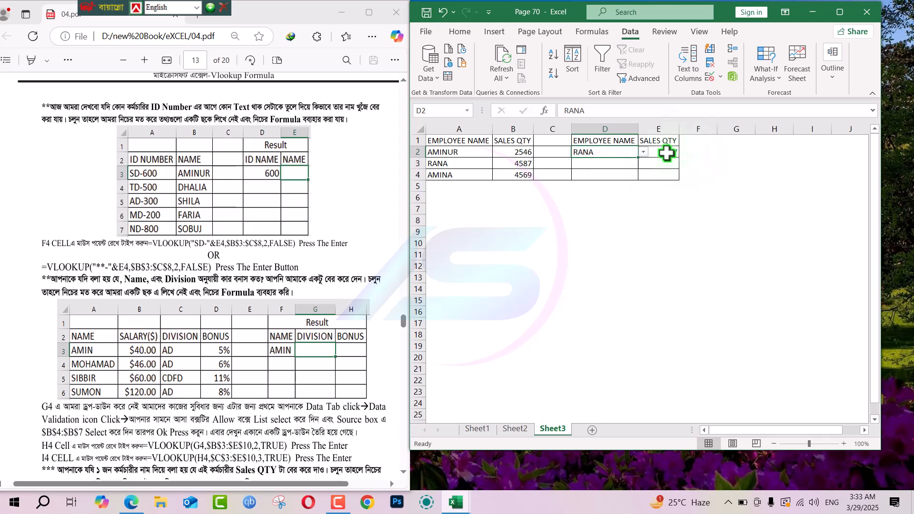